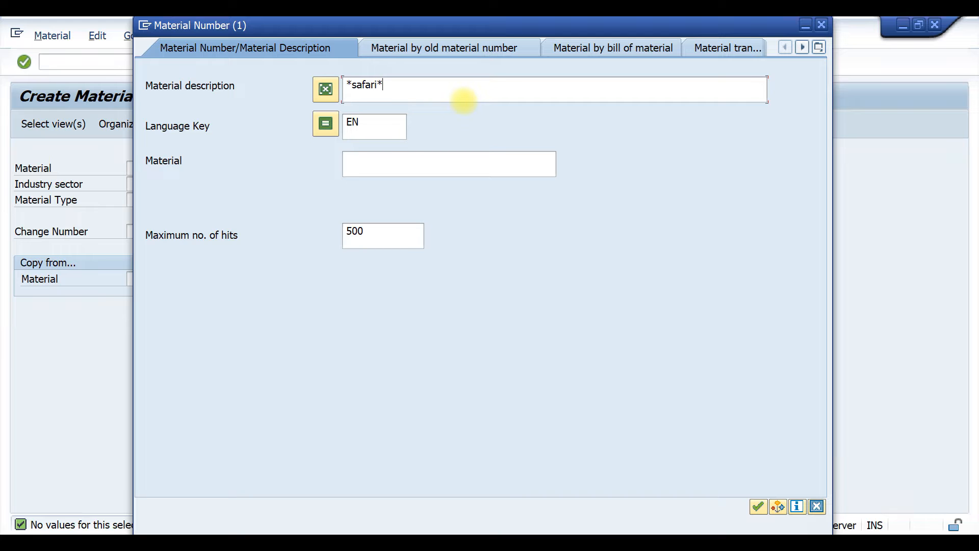
Search materials by the description *safari* and use TYRE FOR SAFARI as the material for creation.
key(Return)
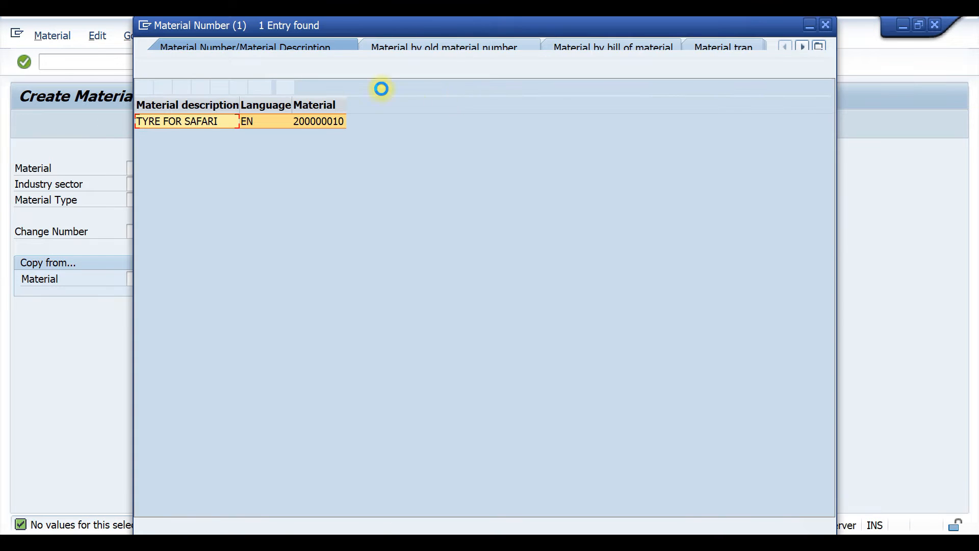
double_click(187, 121)
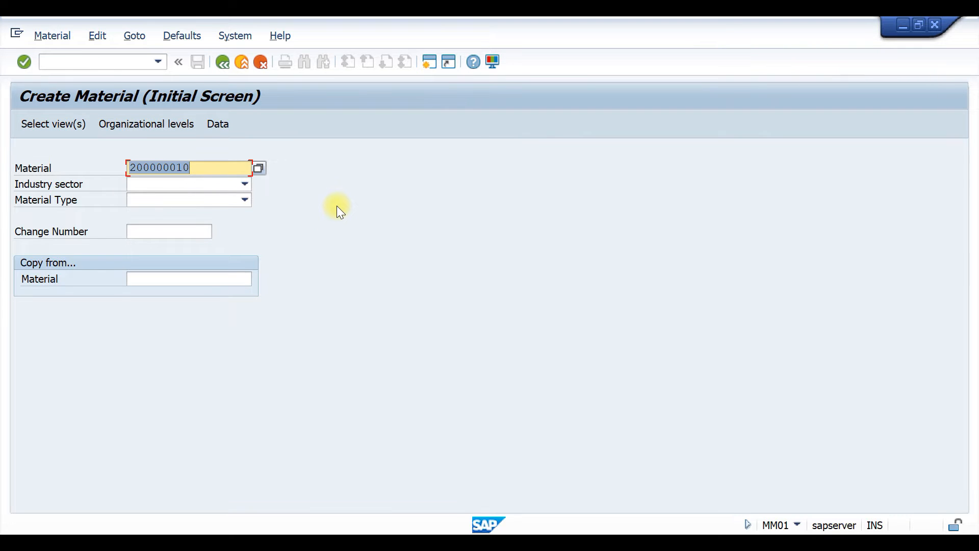
key(Return)
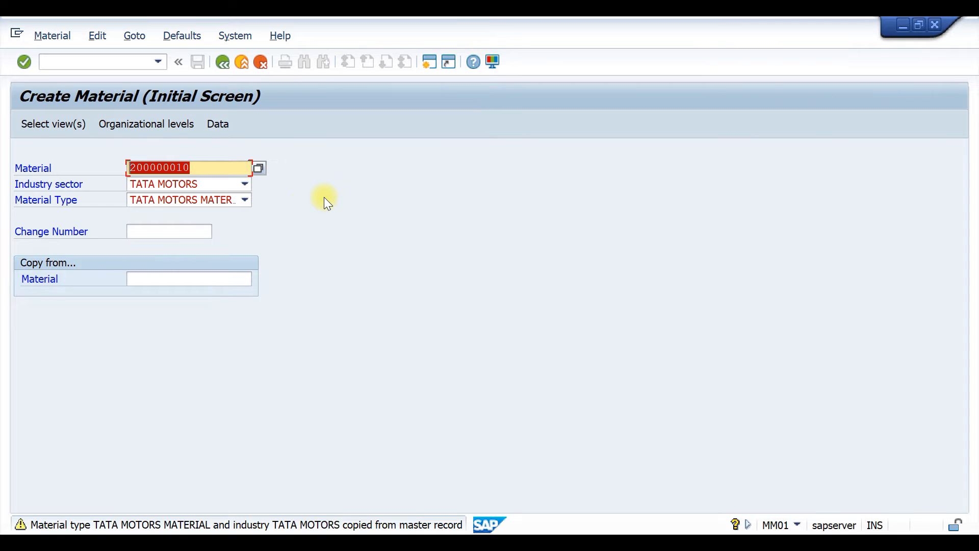
Select only the MRP 1 view for the material and continue to the organizational levels.
click(82, 127)
scroll(408, 375, up, 3)
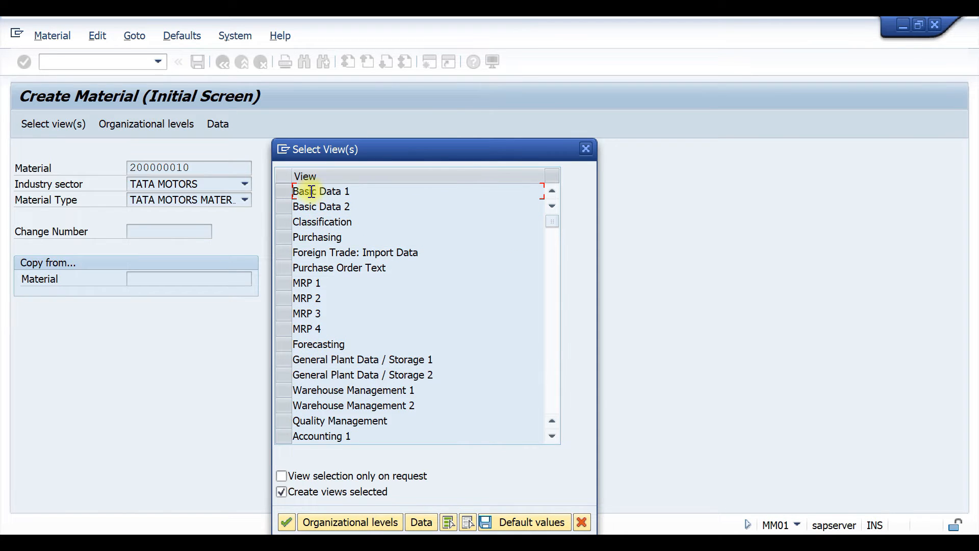
click(283, 284)
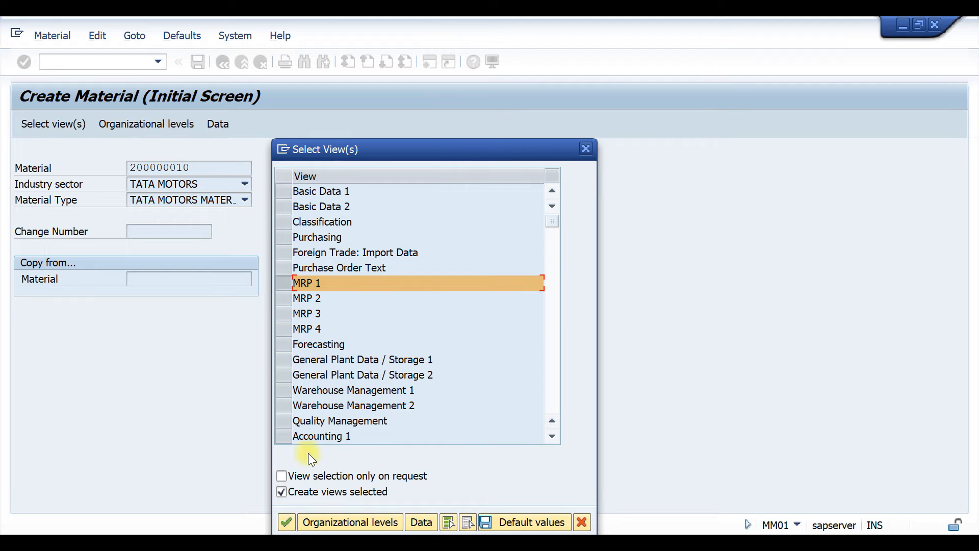
click(293, 525)
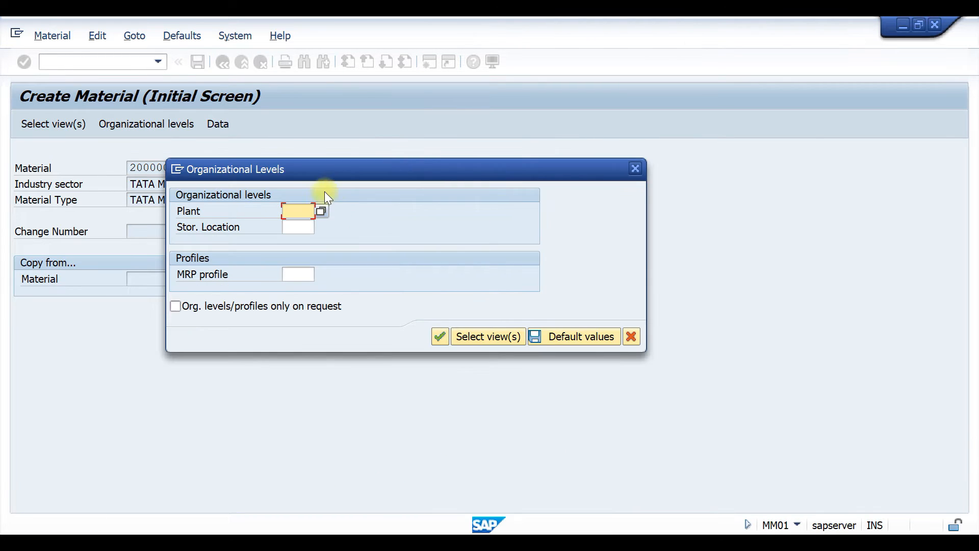
Set the organizational levels to plant T110 and storage location T001 with MRP profile VM01, and confirm them.
click(308, 225)
click(306, 226)
click(309, 242)
click(295, 271)
click(321, 275)
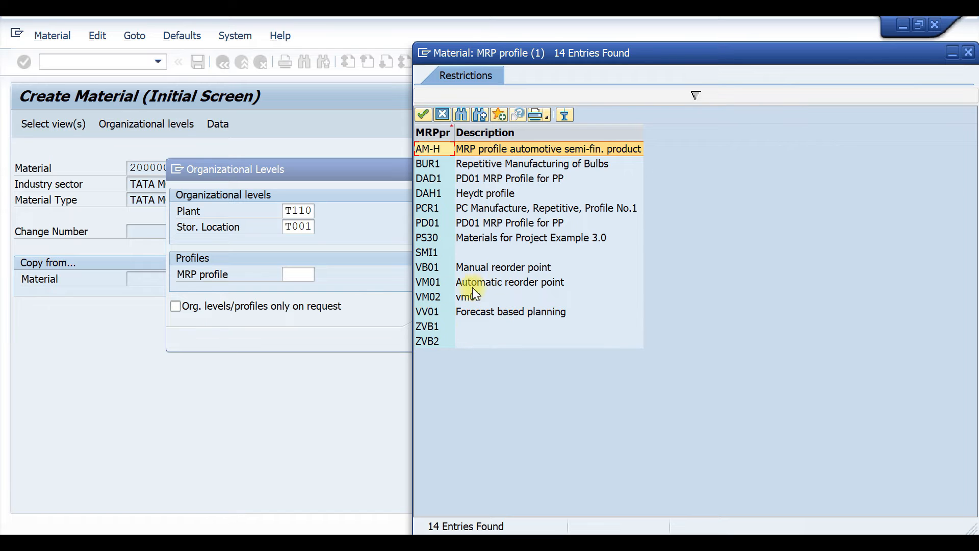
double_click(428, 282)
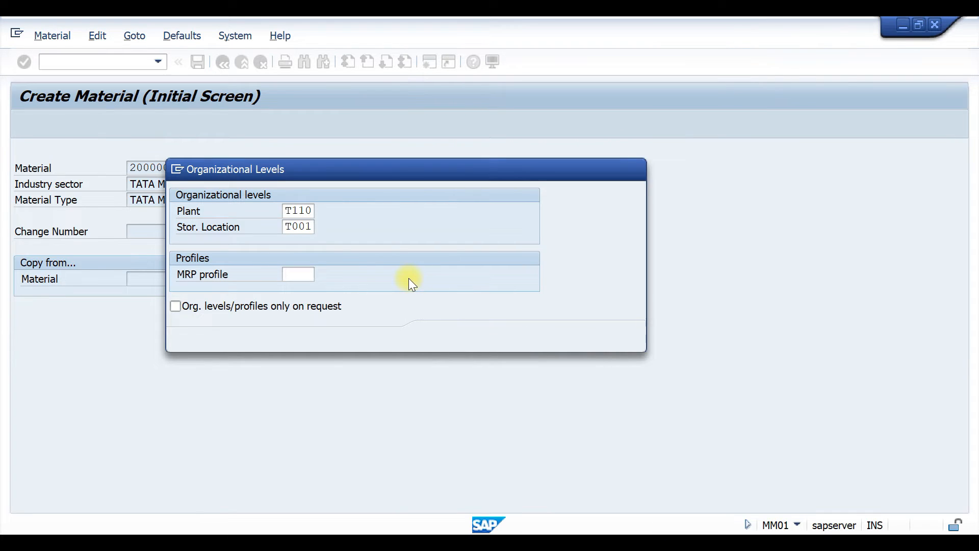
click(437, 335)
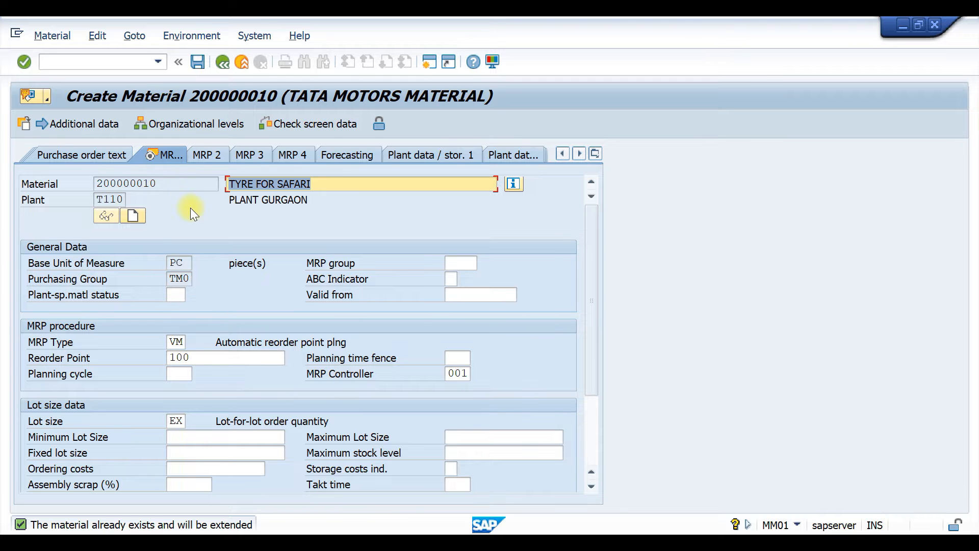
Try to change the MRP type to M1 in the MRP 1 view and exit the material without saving.
scroll(313, 233, down, 3)
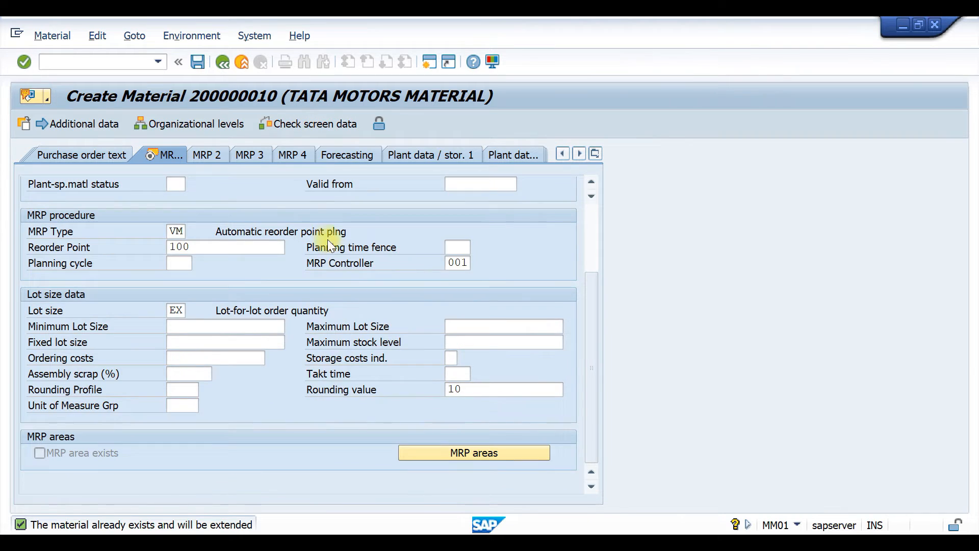
scroll(329, 358, up, 3)
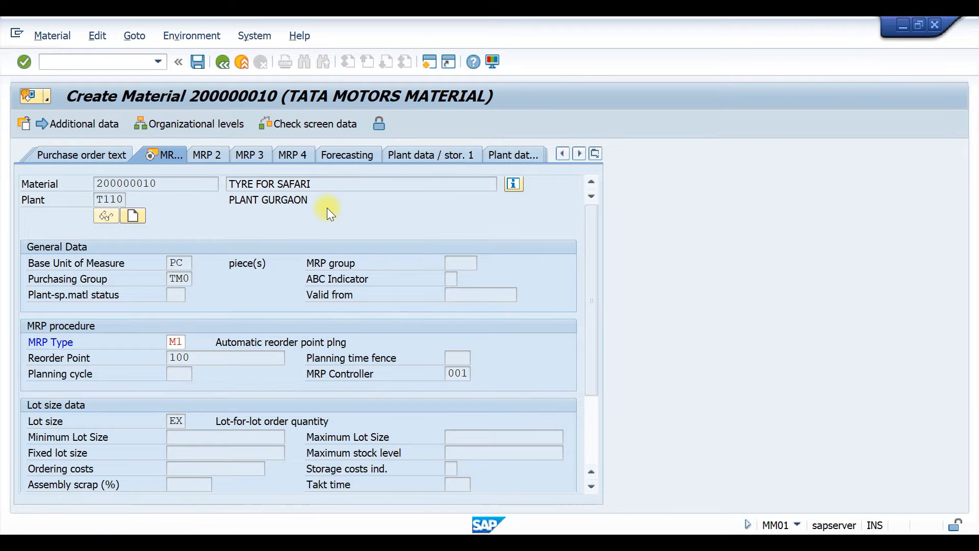
key(Return)
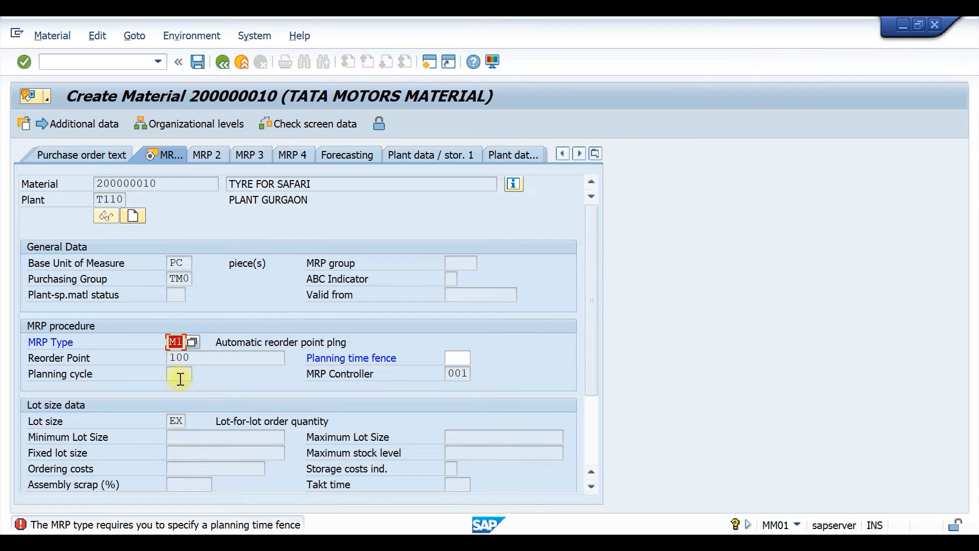
click(169, 342)
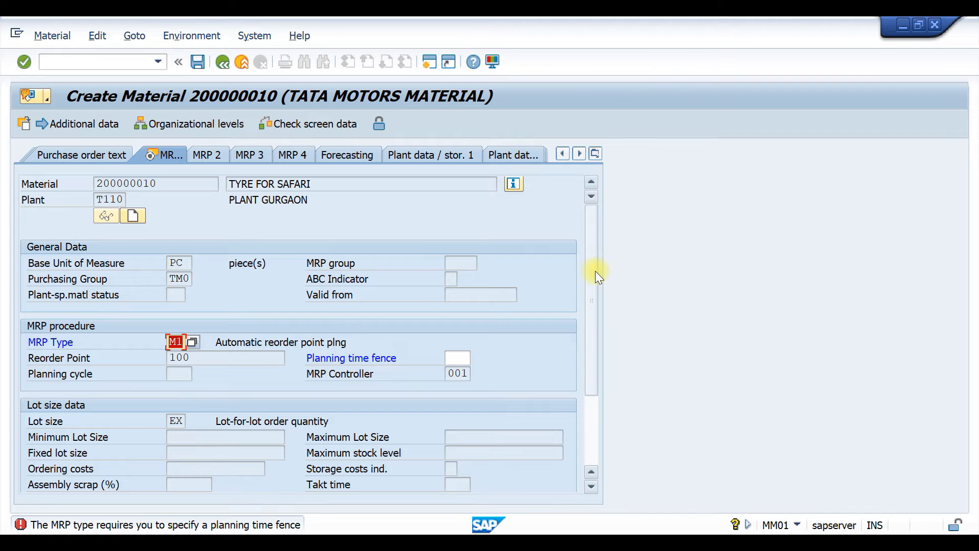
drag(590, 273, 585, 204)
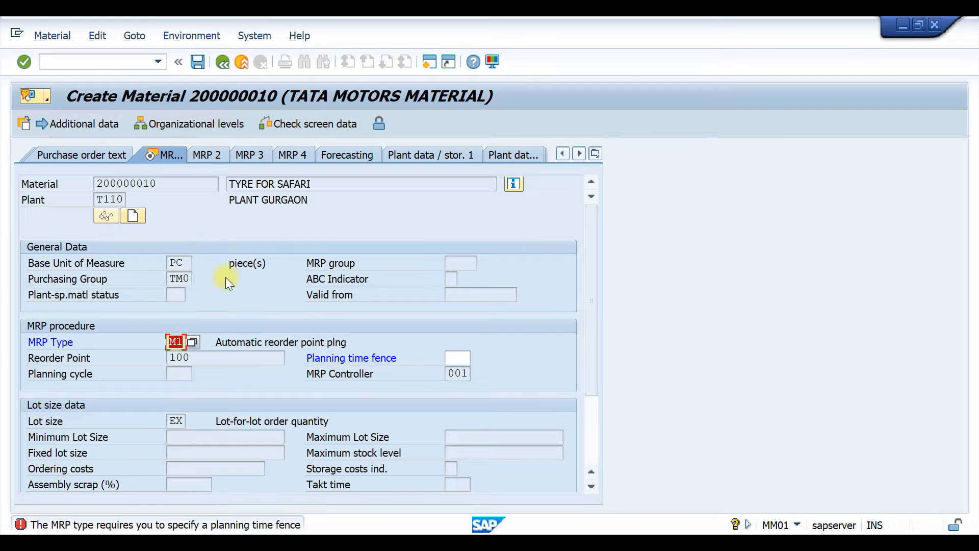
key(shift+F3)
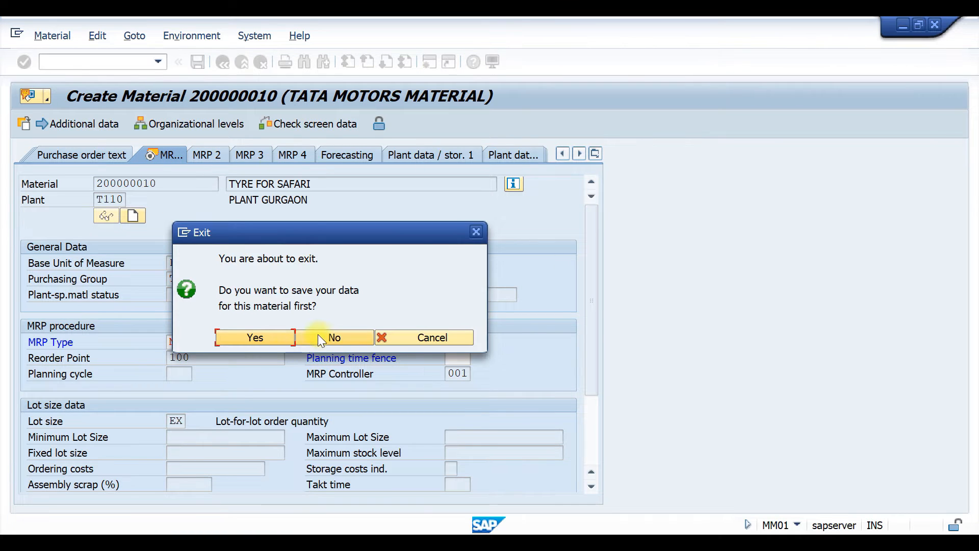
click(313, 335)
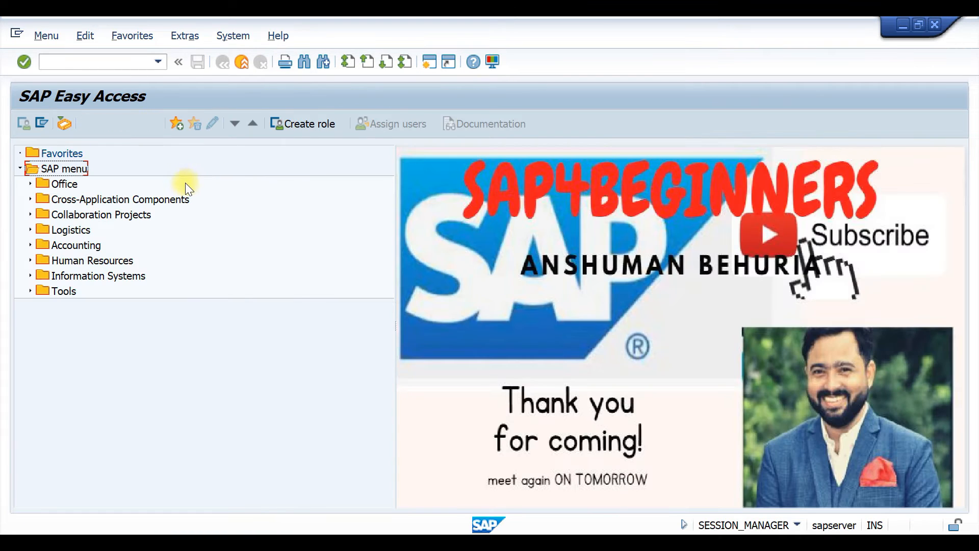
Start the Create Material transaction with the code mm01.
click(91, 61)
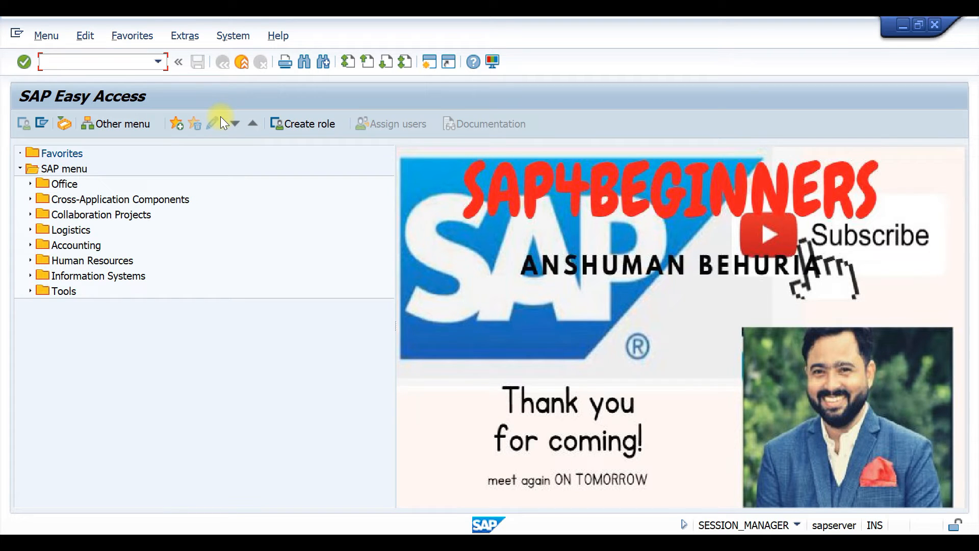
text(mm01)
key(Return)
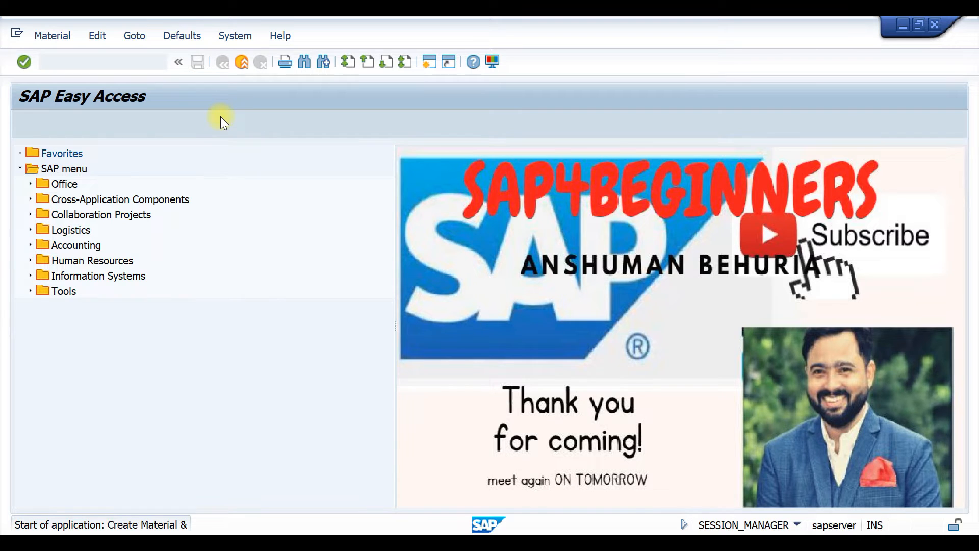
Enter material 200000010 and accept the Basic Data 1, Purchasing, General Plant Data / Storage 1 and Accounting 1 views.
click(187, 169)
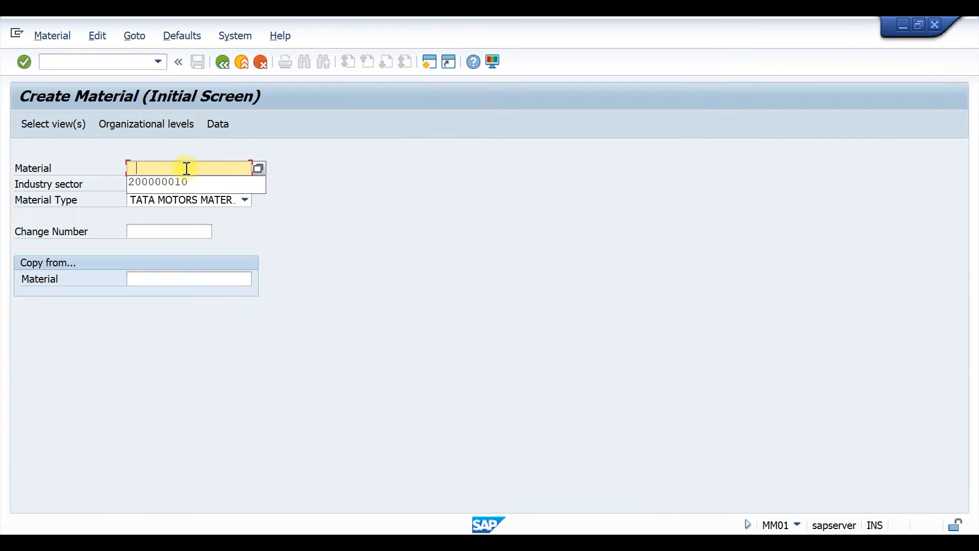
click(176, 182)
key(Return)
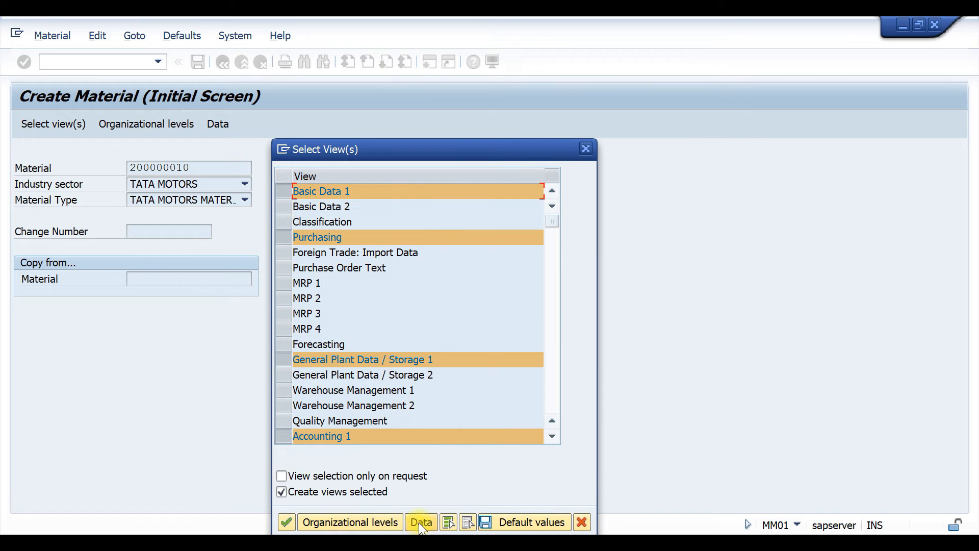
click(287, 522)
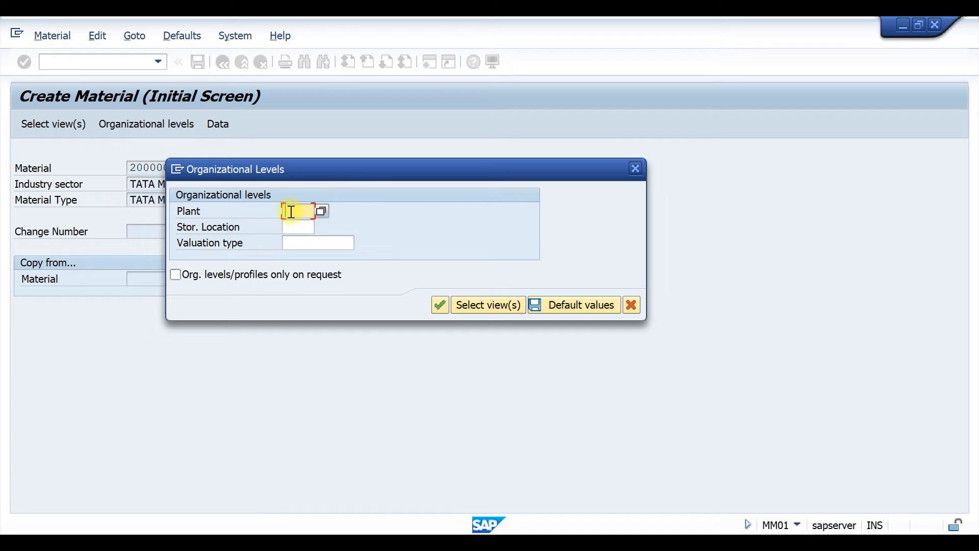
Set the organizational levels to plant T120 and storage location T001, leaving the valuation type empty, and confirm.
click(290, 212)
click(297, 225)
click(302, 208)
key(BackSpace)
text(2)
click(296, 227)
click(298, 241)
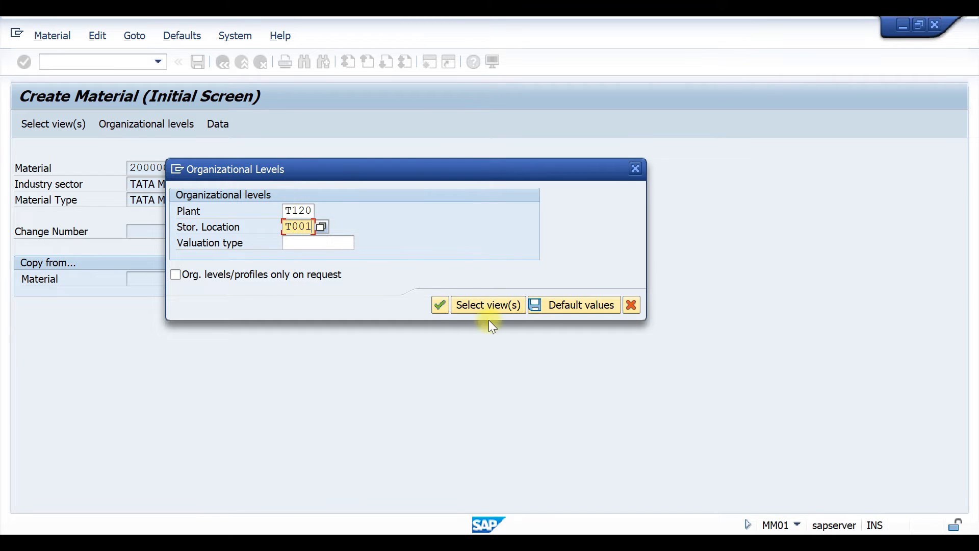
click(439, 304)
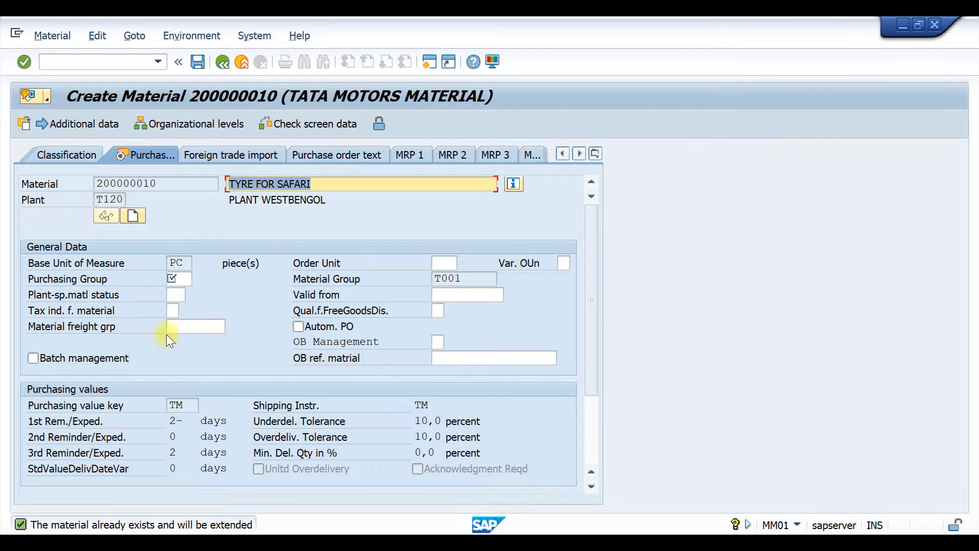
Set the purchasing group to TM0 and proceed through the plant storage data to the Accounting 1 view.
click(183, 280)
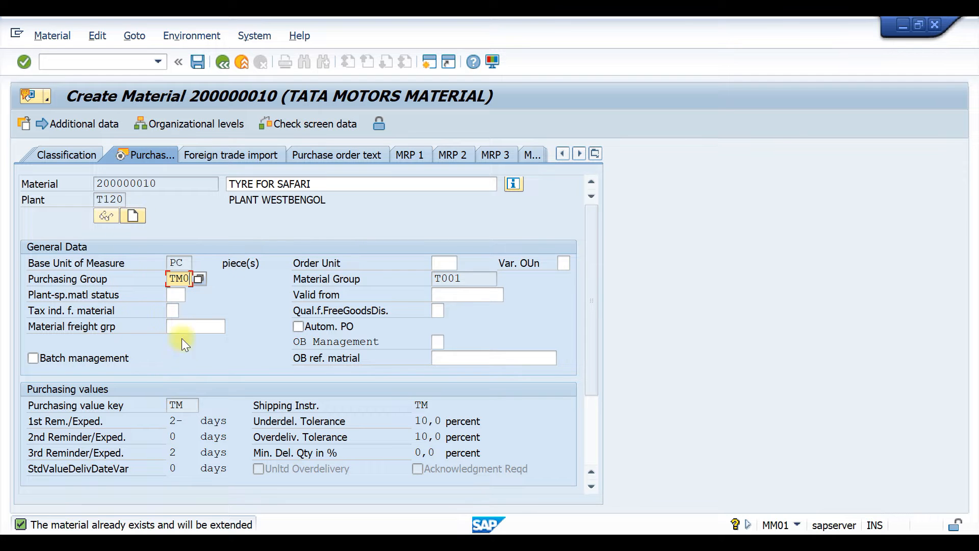
scroll(213, 273, down, 3)
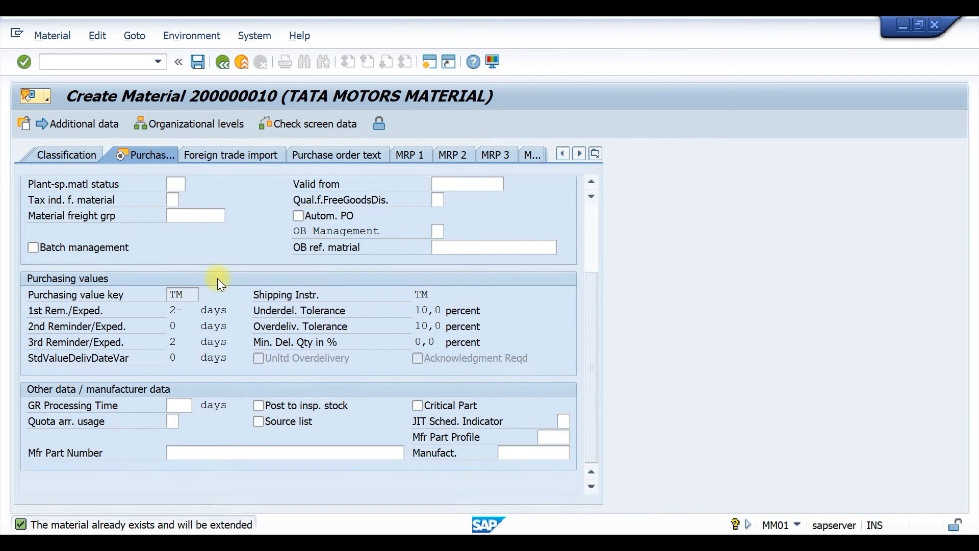
key(Return)
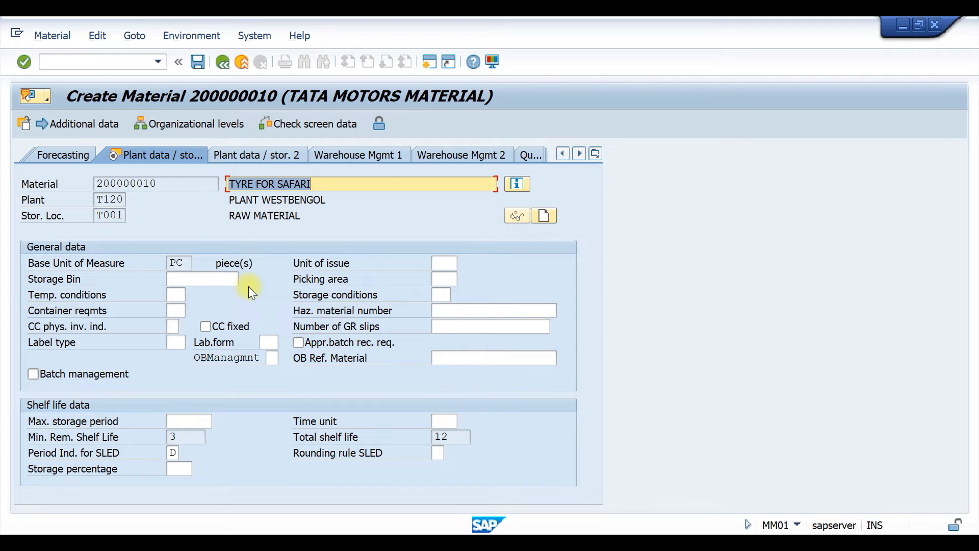
key(Return)
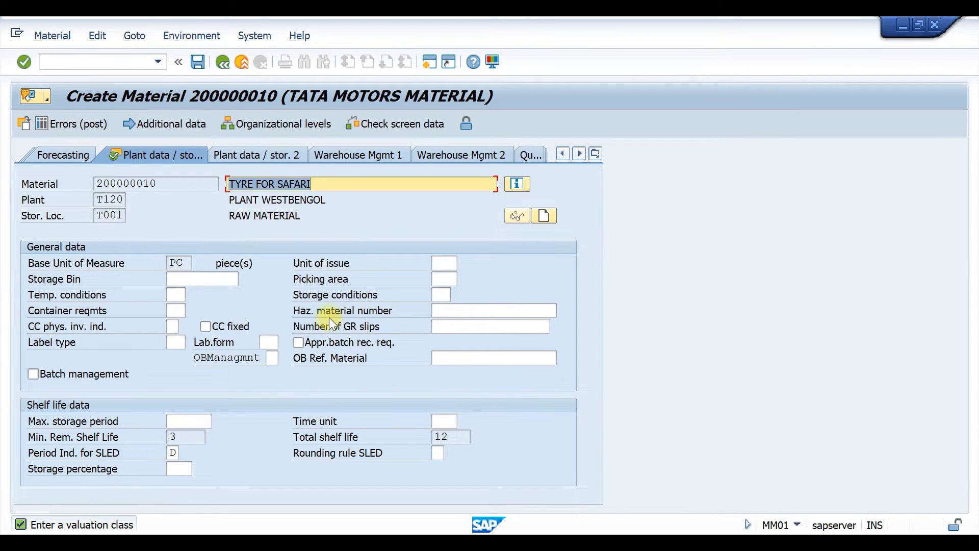
key(Return)
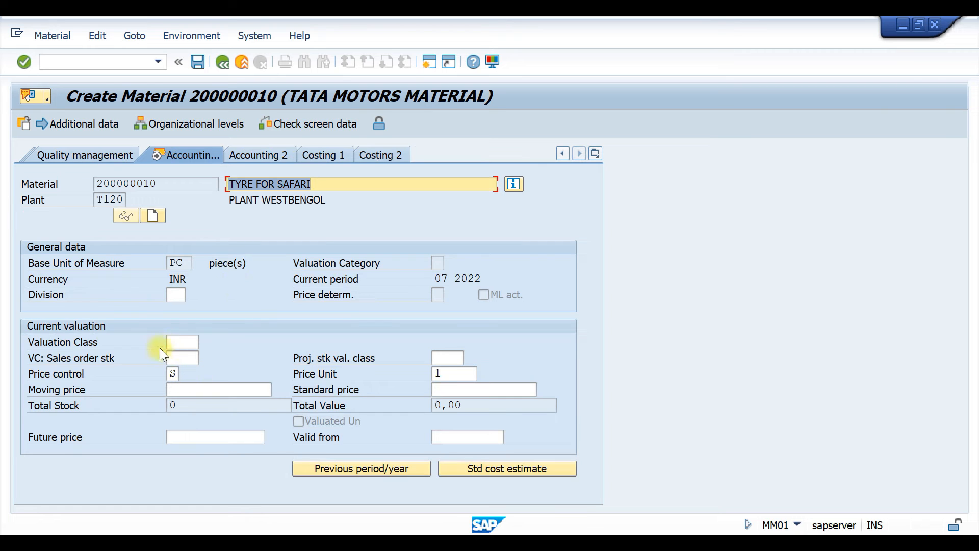
Enter valuation class 3000 and a standard price of 100 in the current valuation data, and submit them.
click(183, 342)
text(3000)
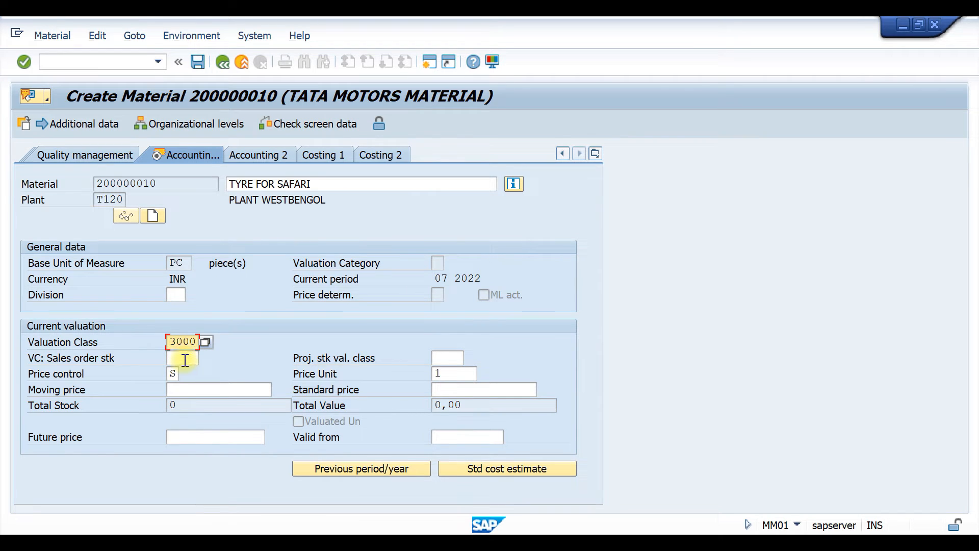
click(453, 390)
click(453, 402)
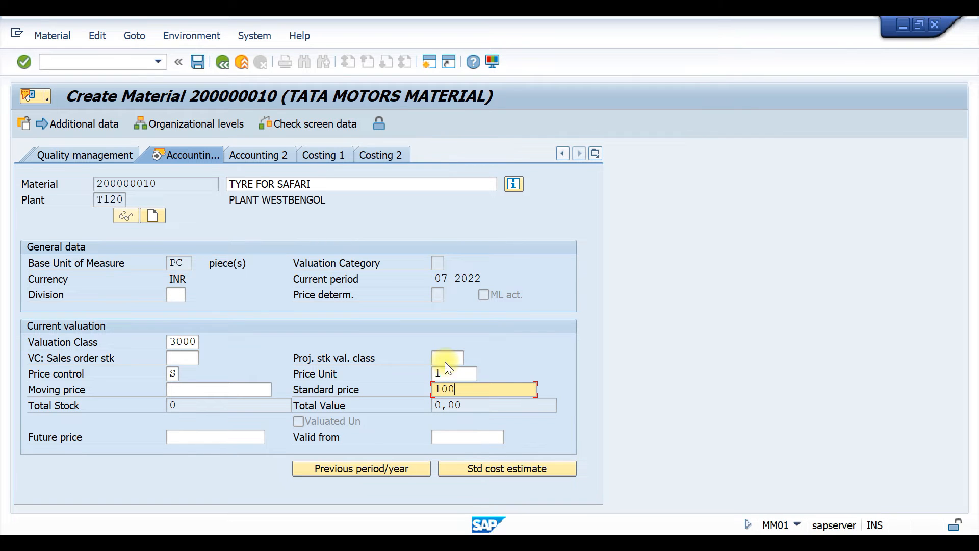
key(Return)
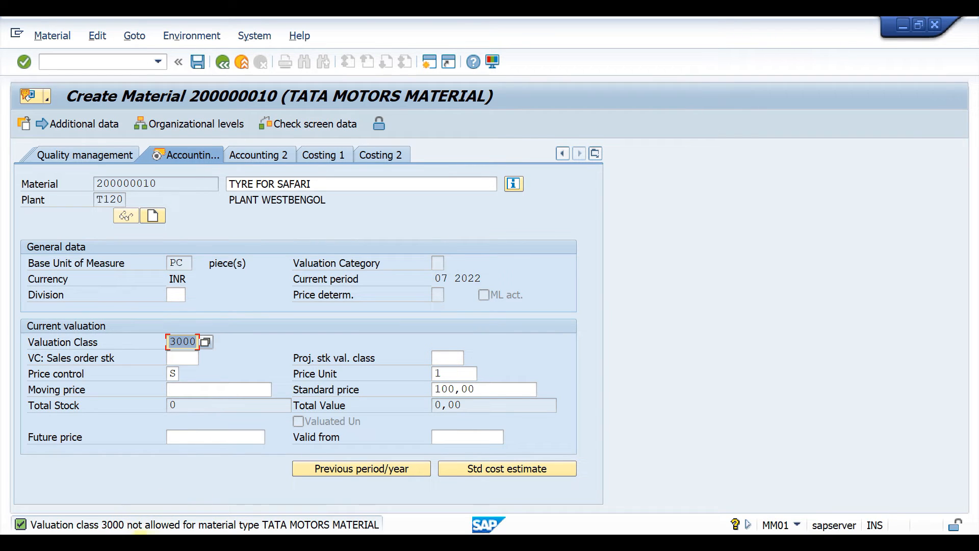
Try valuation class 3001 in the material's current valuation data and submit it.
click(182, 342)
drag(182, 341, 195, 342)
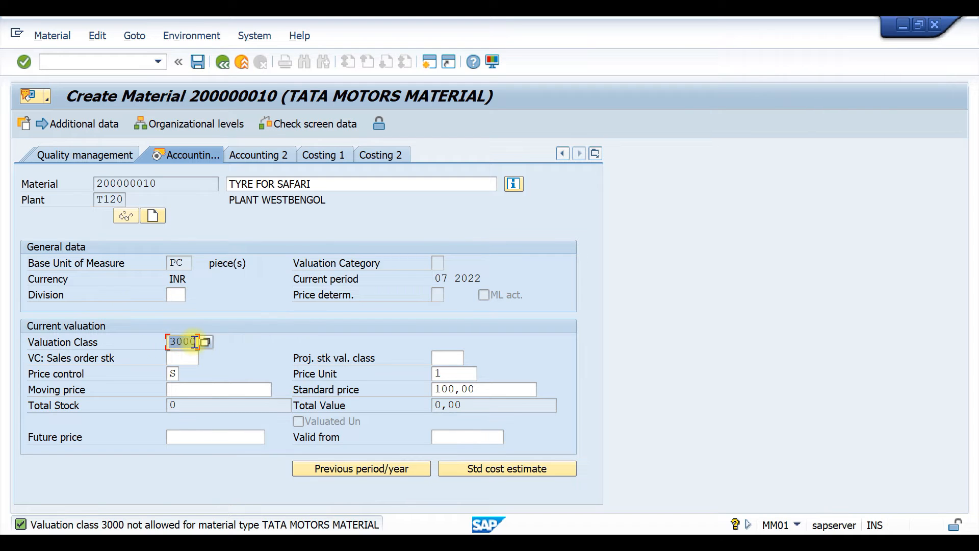
key(BackSpace)
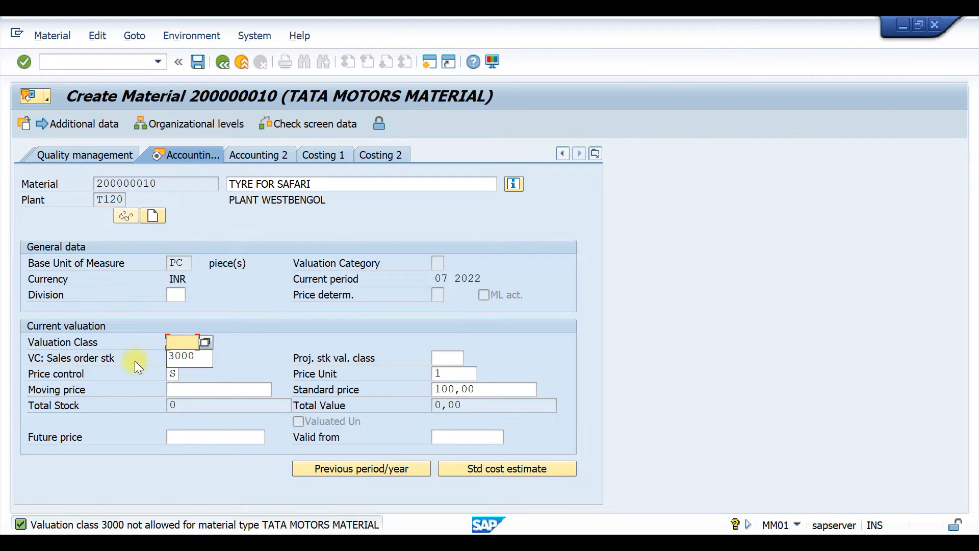
text(3001)
key(Return)
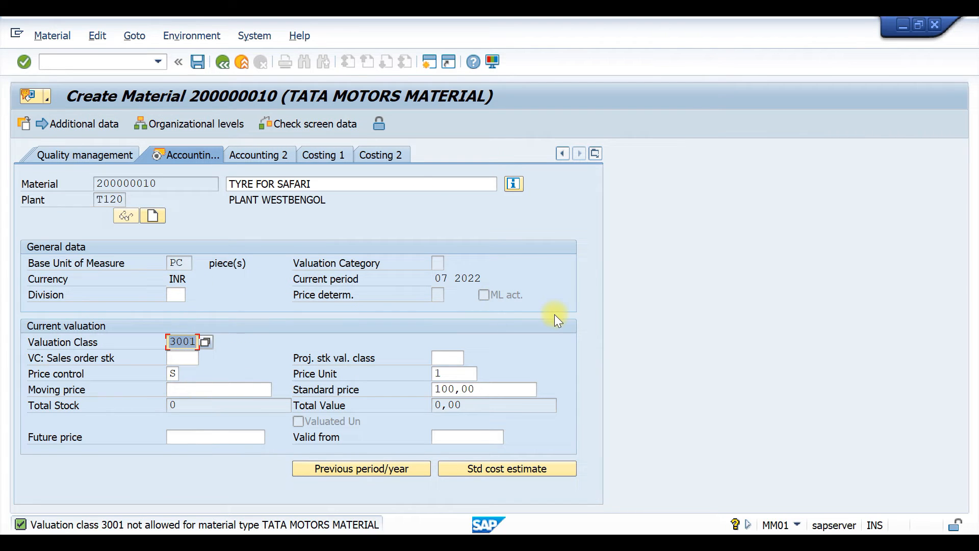
key(Return)
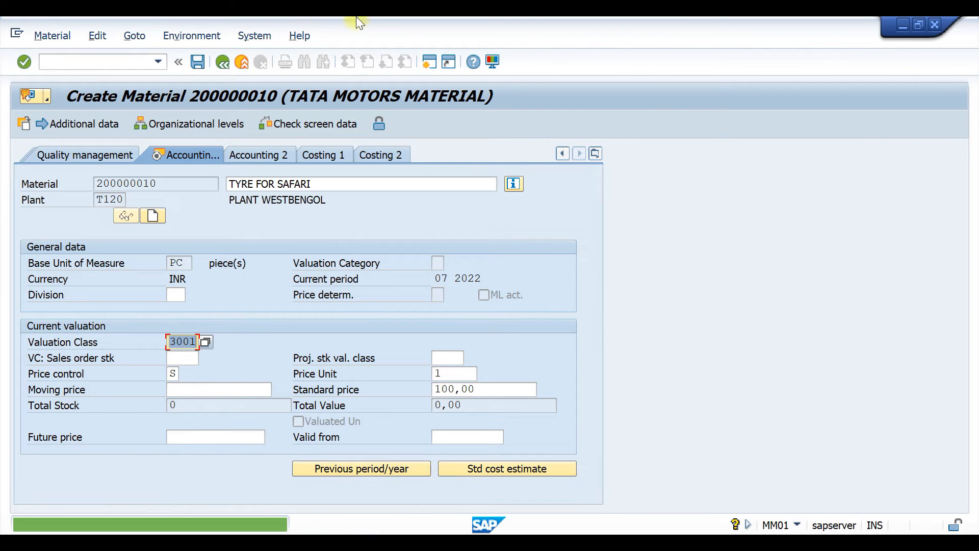
Exit the material creation without saving the data for plant T120.
click(221, 64)
click(223, 65)
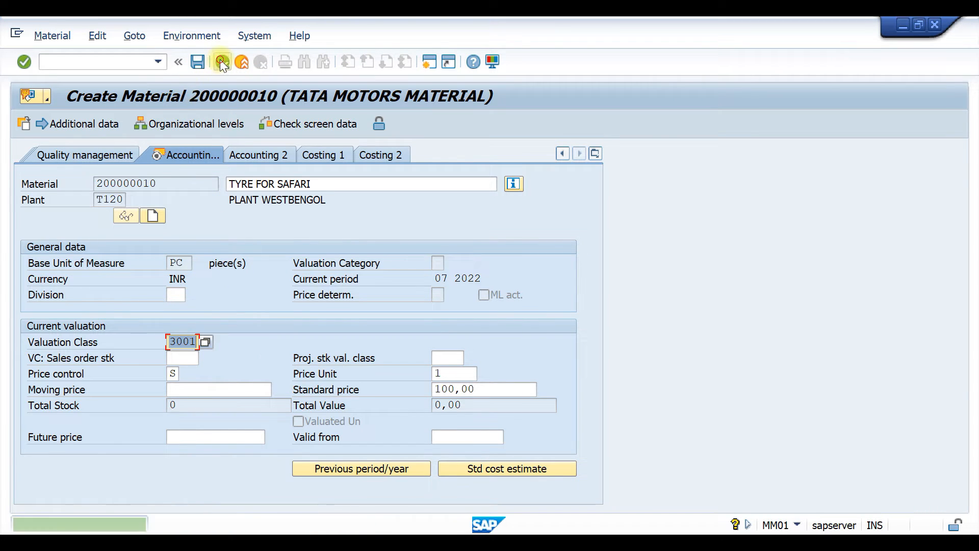
click(222, 65)
click(220, 65)
click(220, 66)
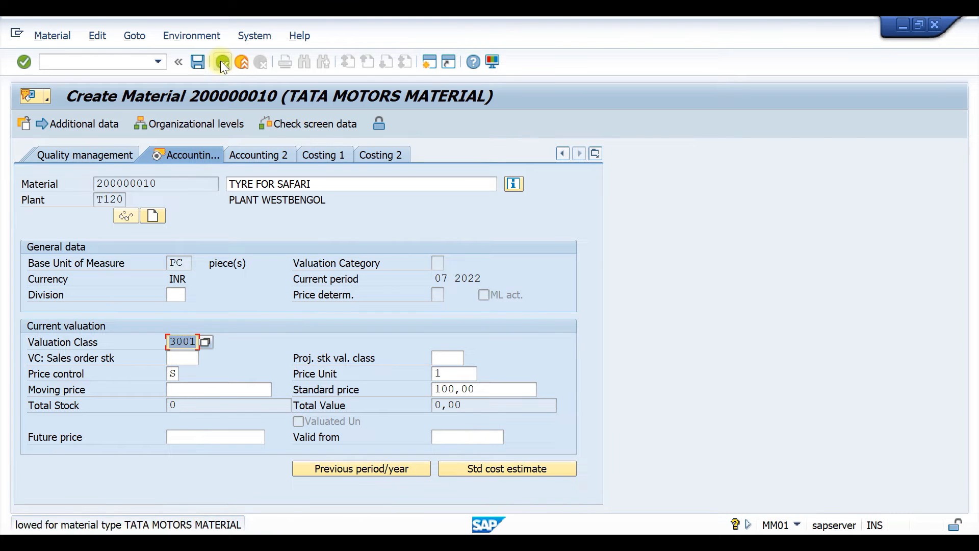
click(221, 64)
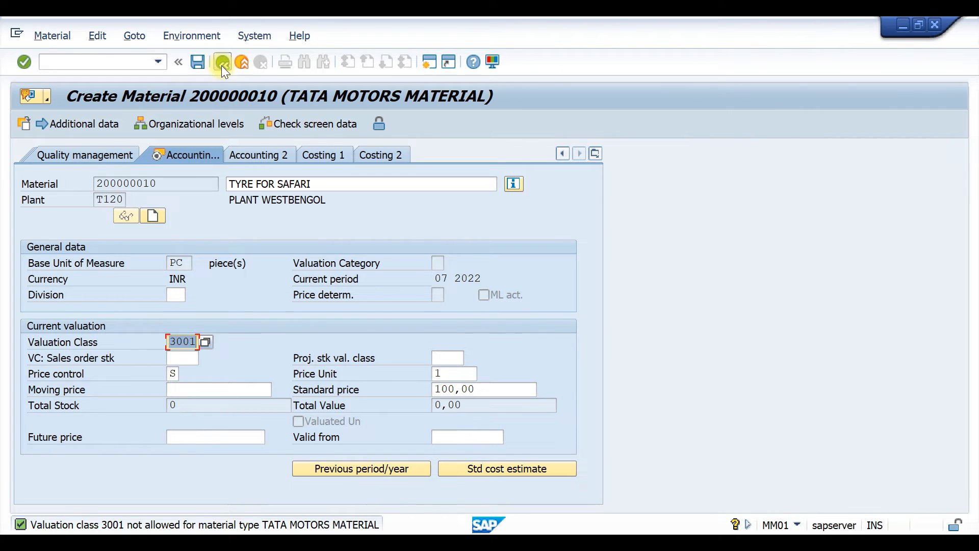
click(238, 64)
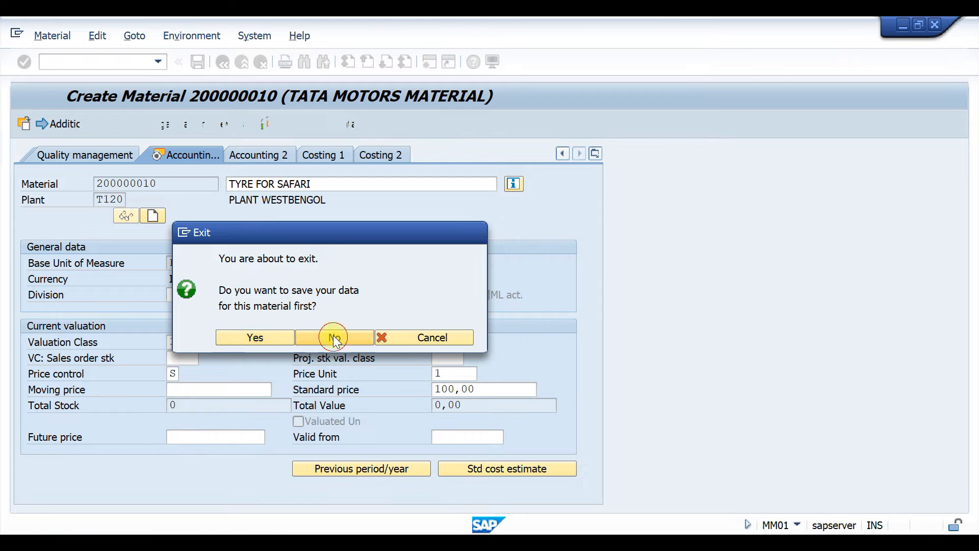
click(333, 336)
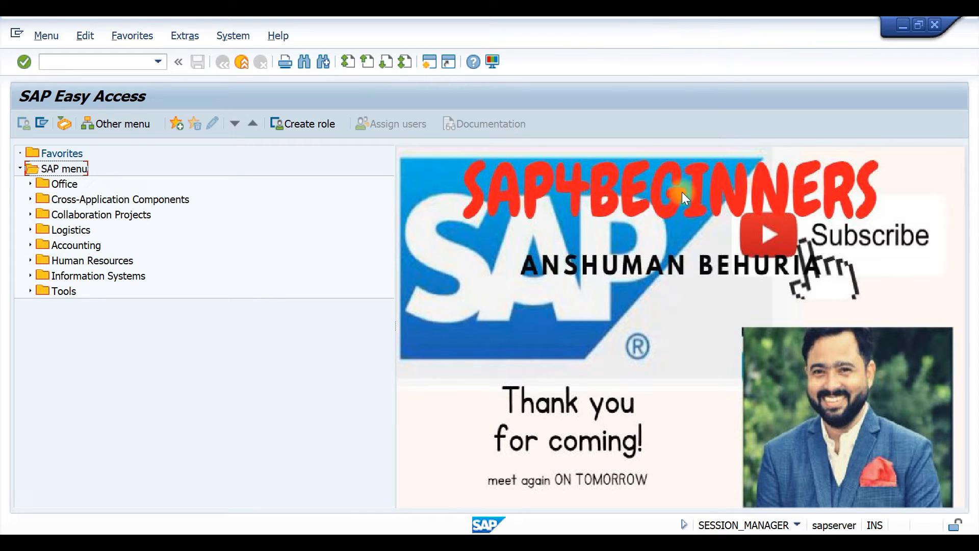
Open the Change Material Immediately transaction (MM02) from the Material Master area of Materials Management.
click(81, 62)
text(mm02)
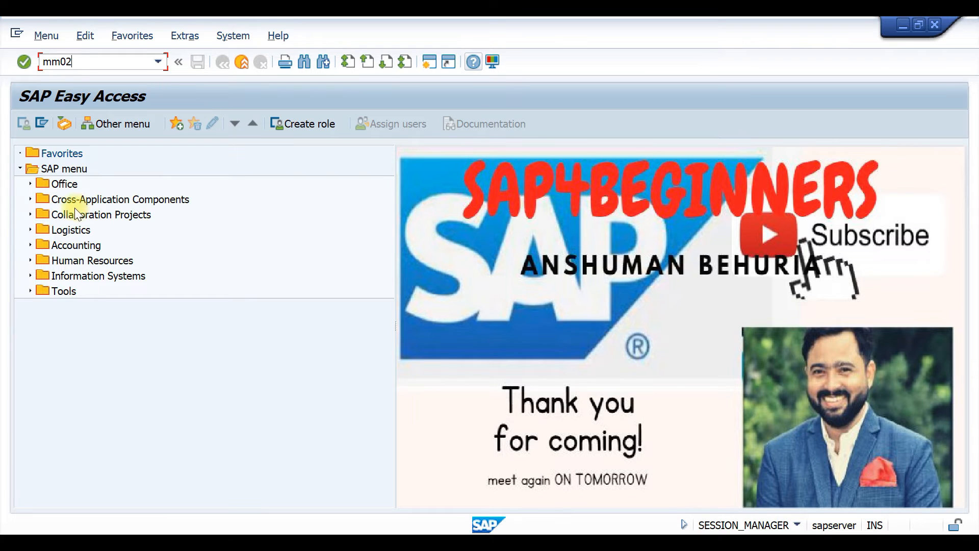
click(29, 230)
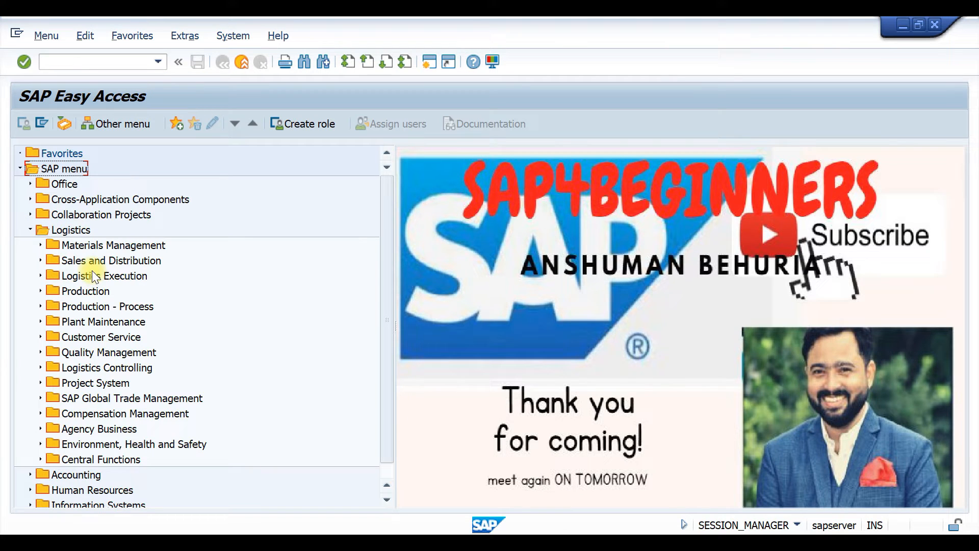
click(41, 242)
scroll(215, 237, down, 2)
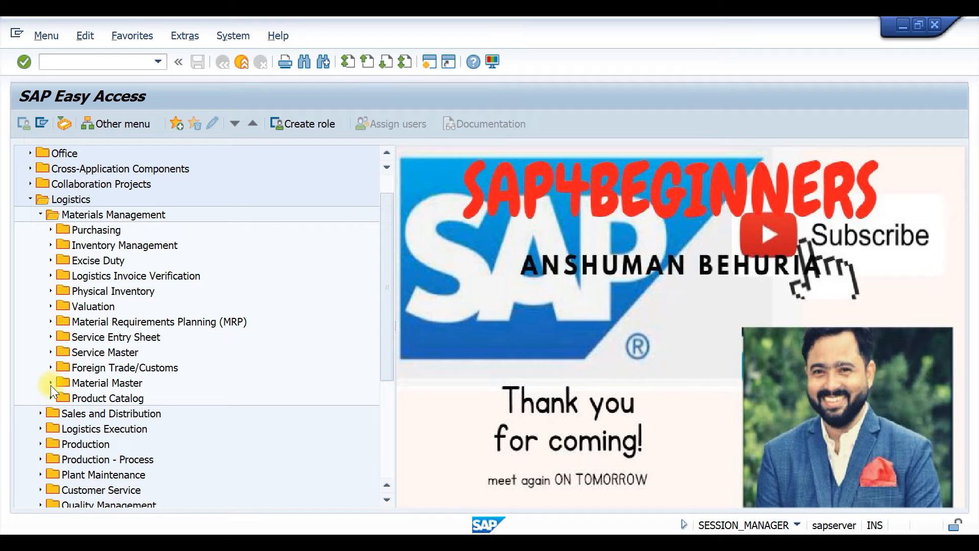
click(50, 382)
scroll(207, 287, down, 1)
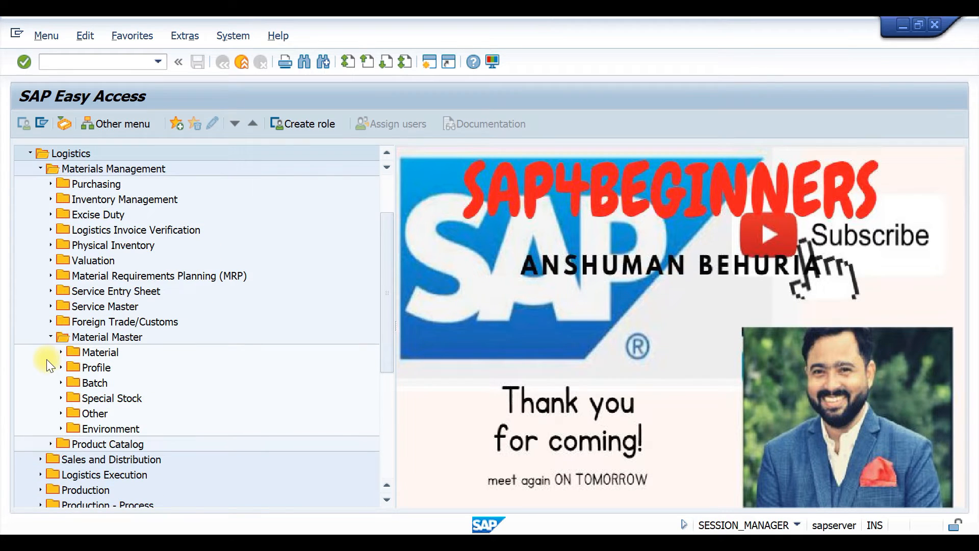
click(60, 352)
scroll(255, 256, down, 1)
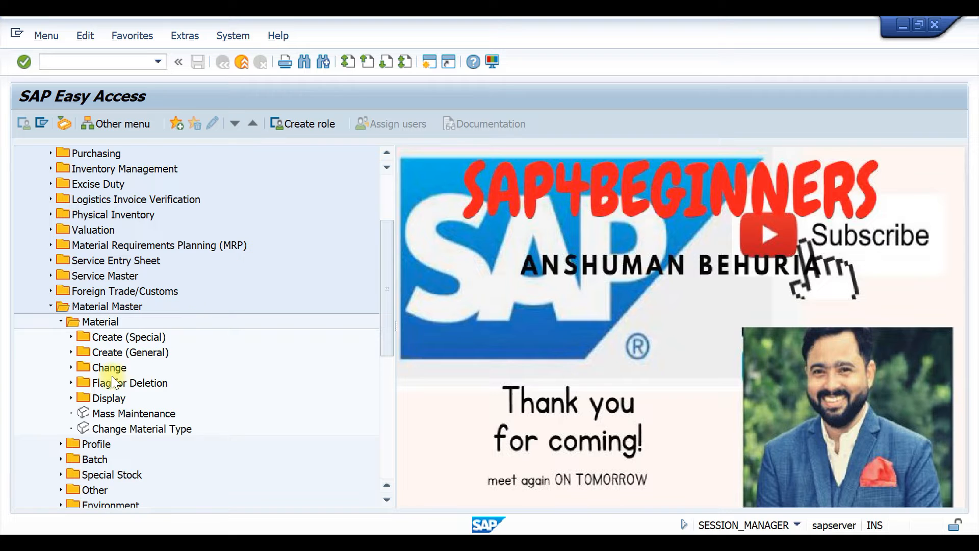
scroll(111, 376, down, 1)
click(72, 337)
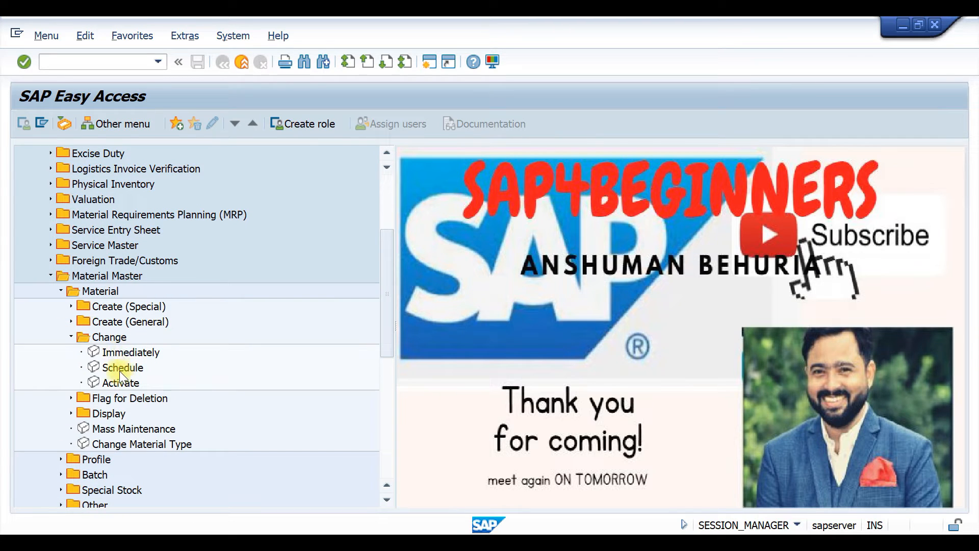
double_click(96, 350)
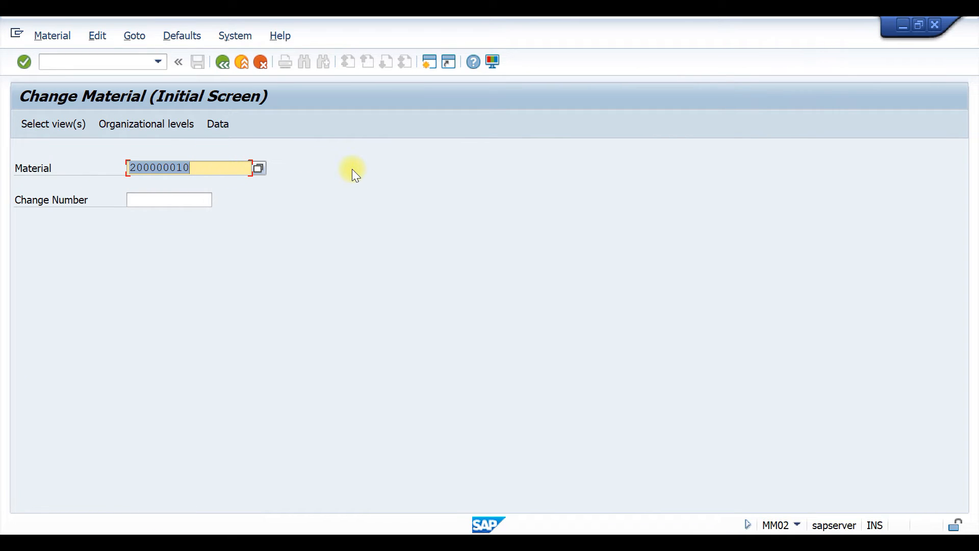
Open material 200000010 for change with the preselected views, using plant T110 and storage location T001.
key(Return)
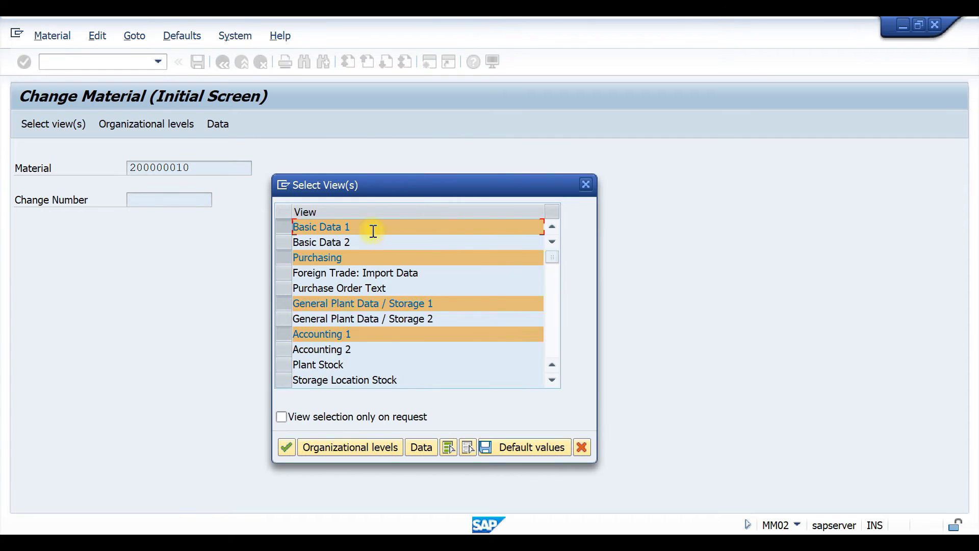
click(338, 446)
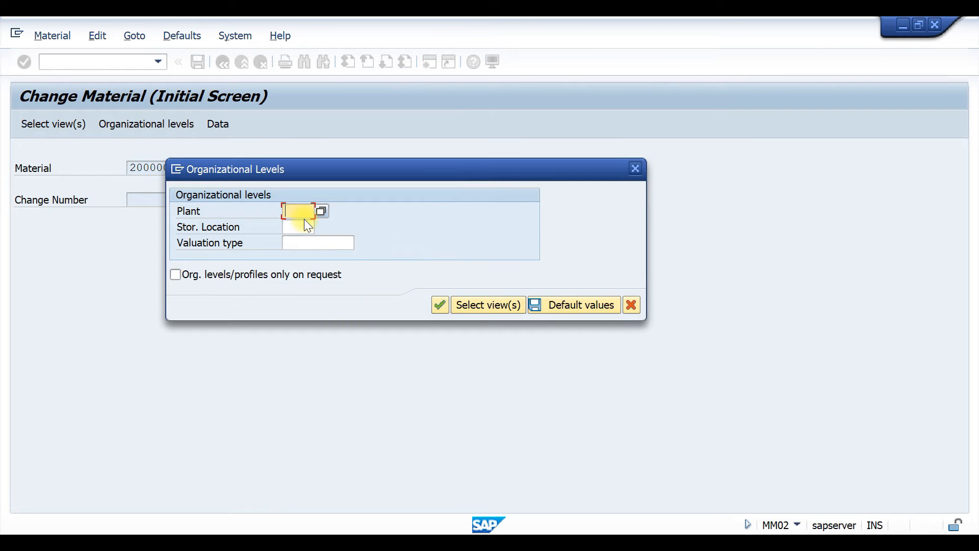
click(304, 218)
click(300, 242)
click(300, 227)
click(300, 243)
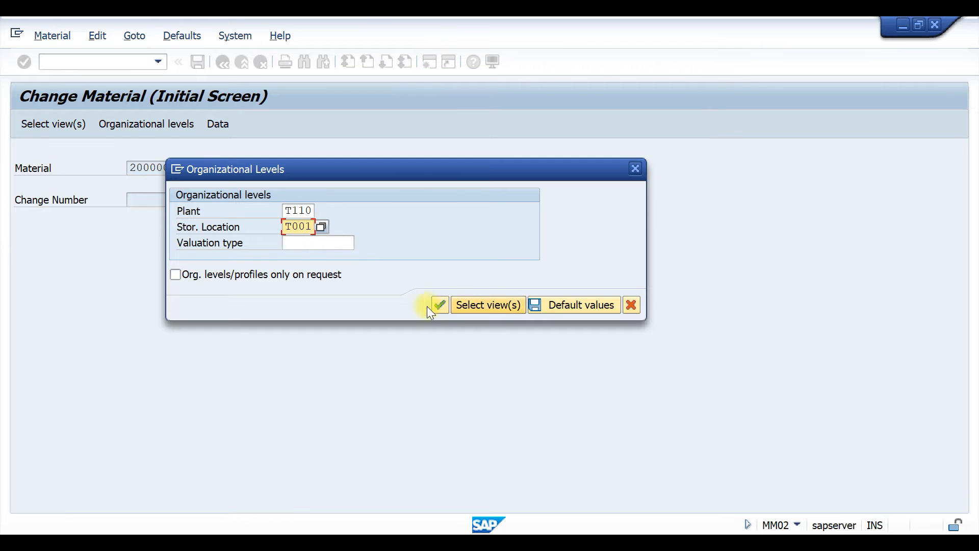
click(439, 305)
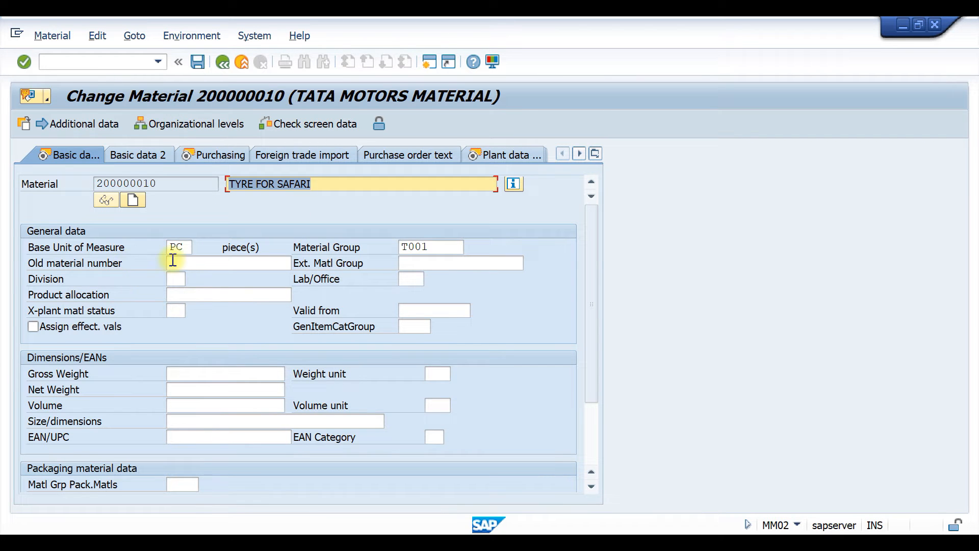
click(187, 248)
key(BackSpace)
key(BackSpace)
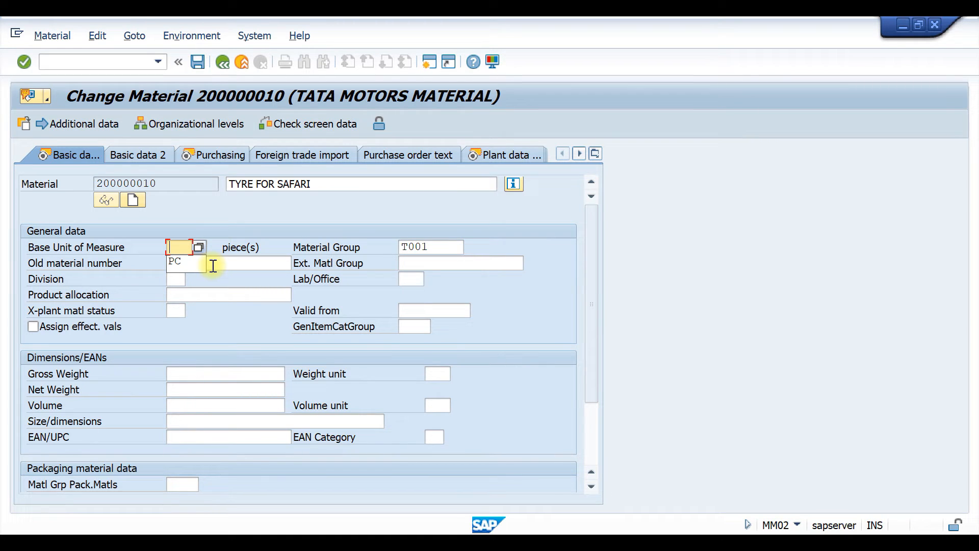
text(kg)
key(BackSpace)
key(BackSpace)
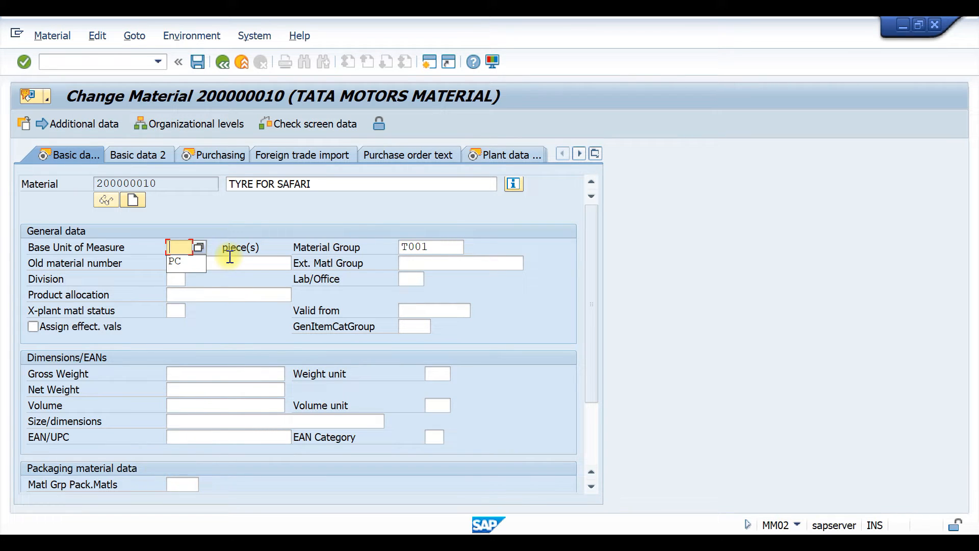
Choose UN (Unit) from the list of possible values as the base unit of measure in Basic Data 1.
click(202, 246)
key(F4)
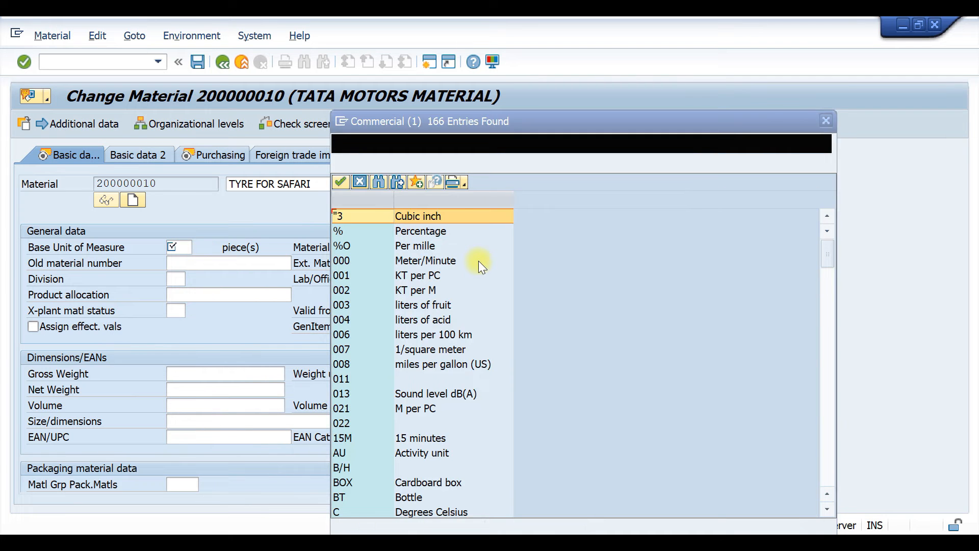
scroll(478, 261, down, 1)
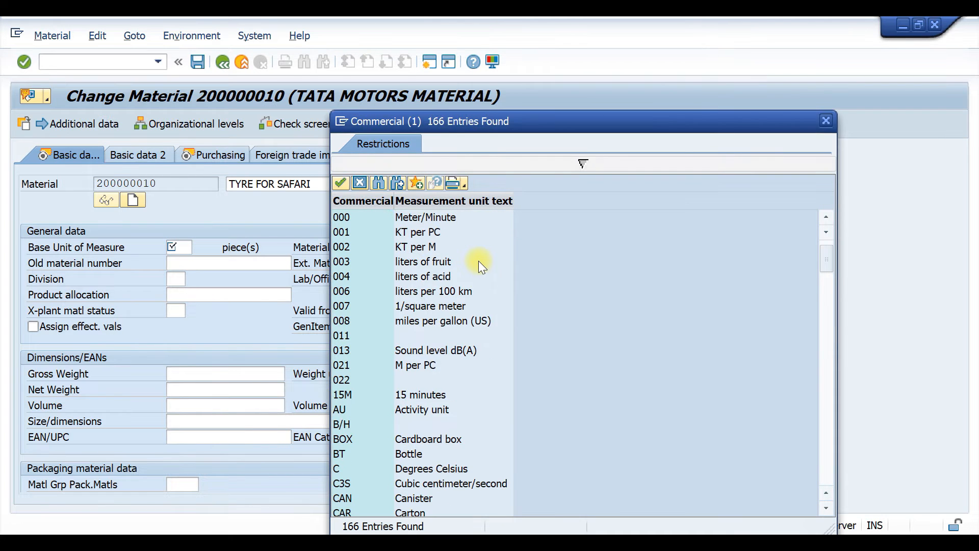
scroll(479, 263, down, 6)
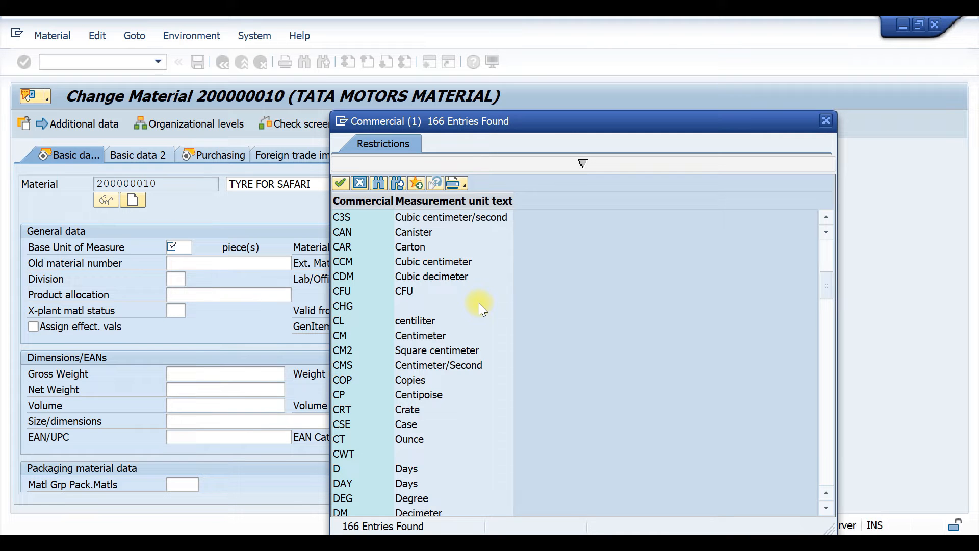
scroll(479, 304, down, 12)
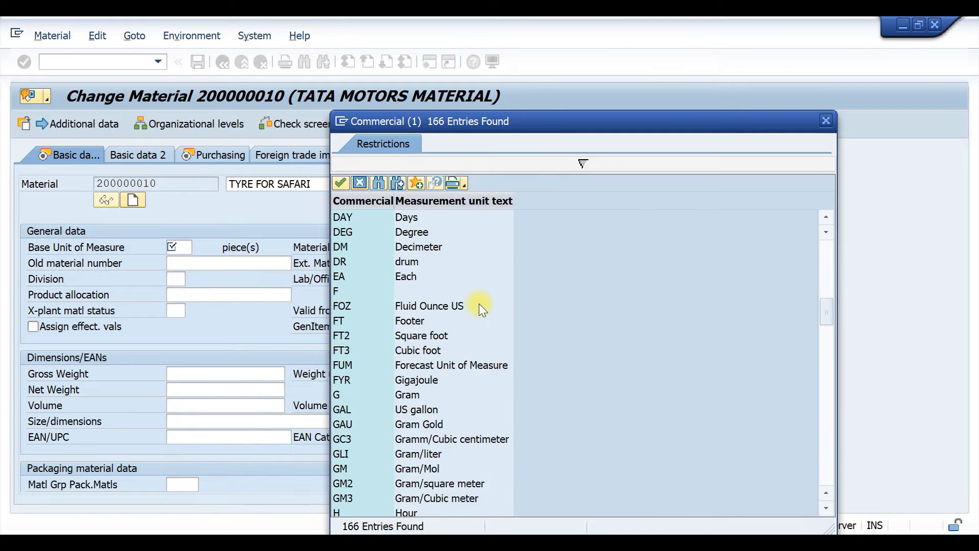
scroll(479, 305, down, 18)
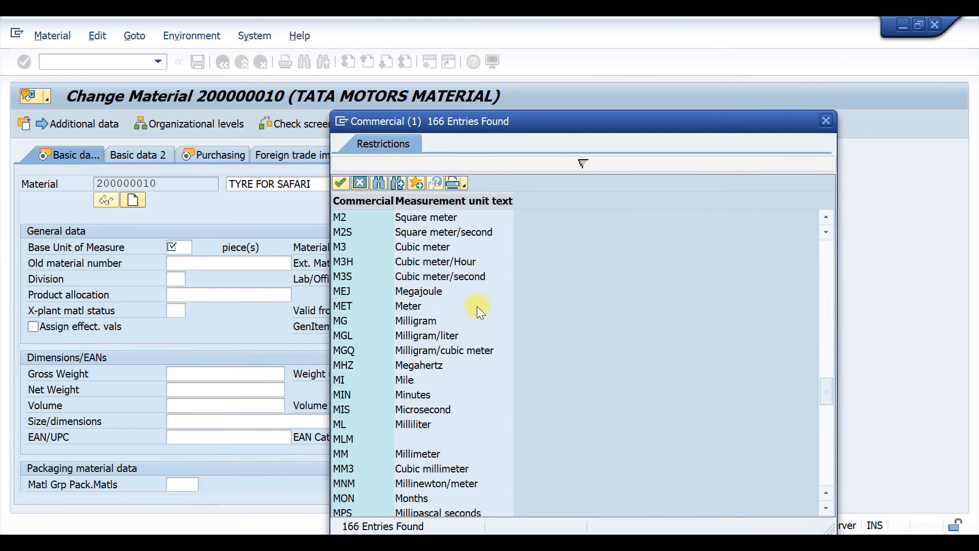
scroll(476, 310, down, 8)
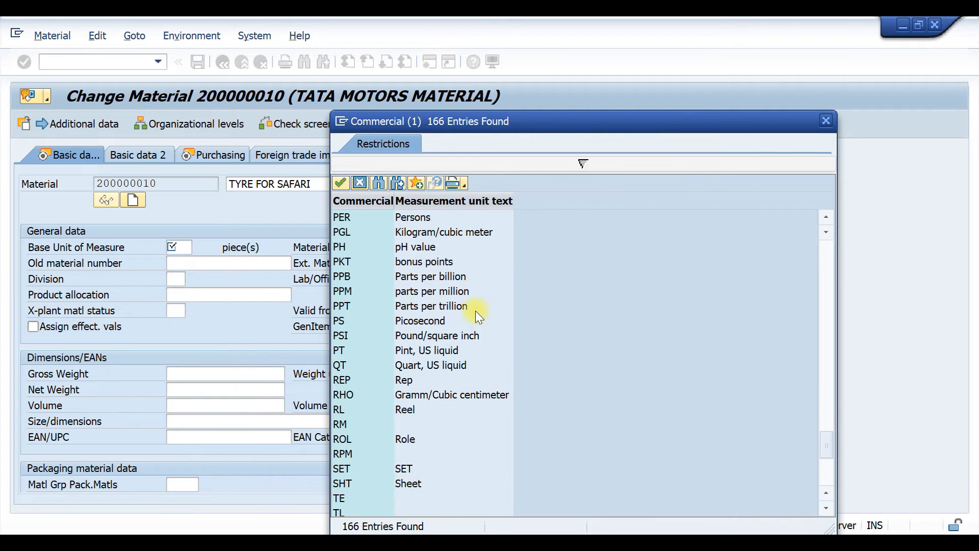
scroll(475, 310, down, 4)
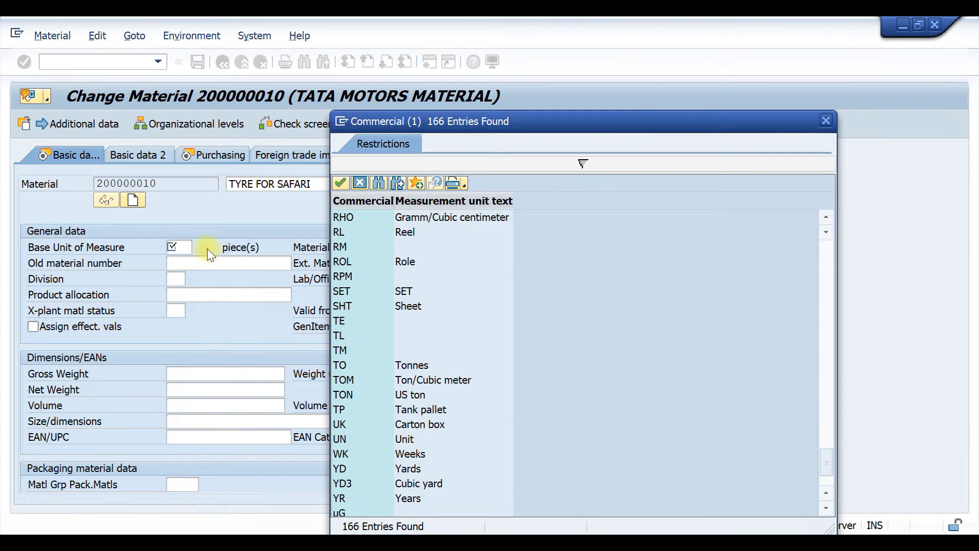
double_click(409, 439)
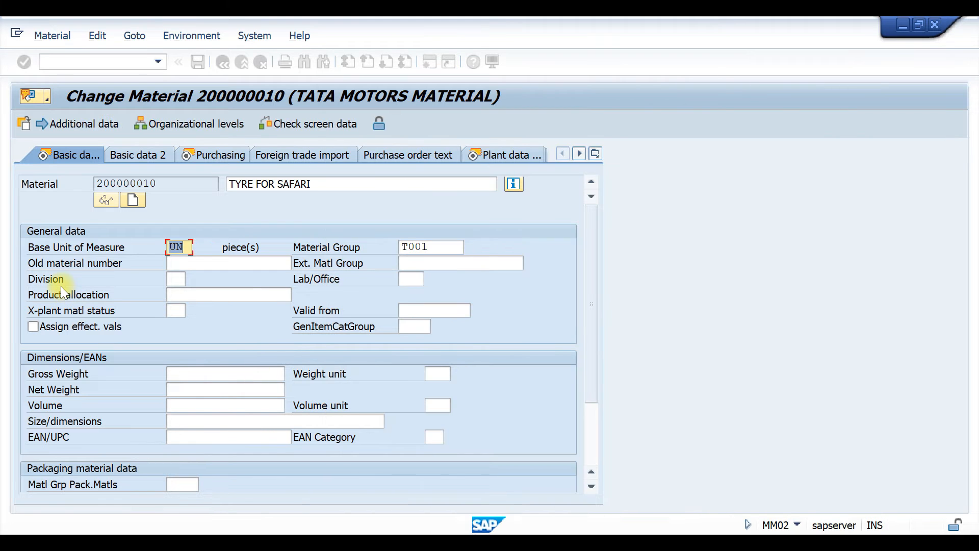
Confirm the change of the base unit of measure and save material 200000010.
key(Return)
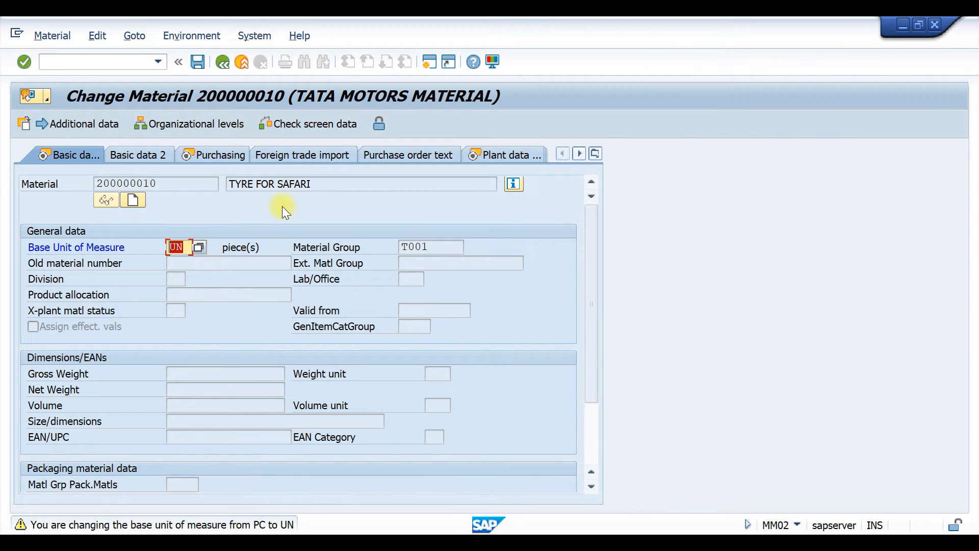
key(Return)
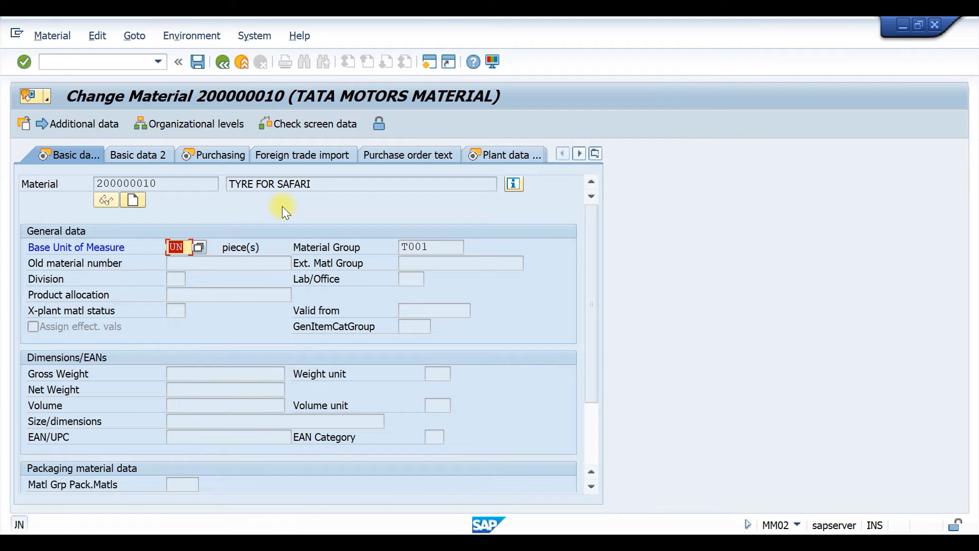
key(Return)
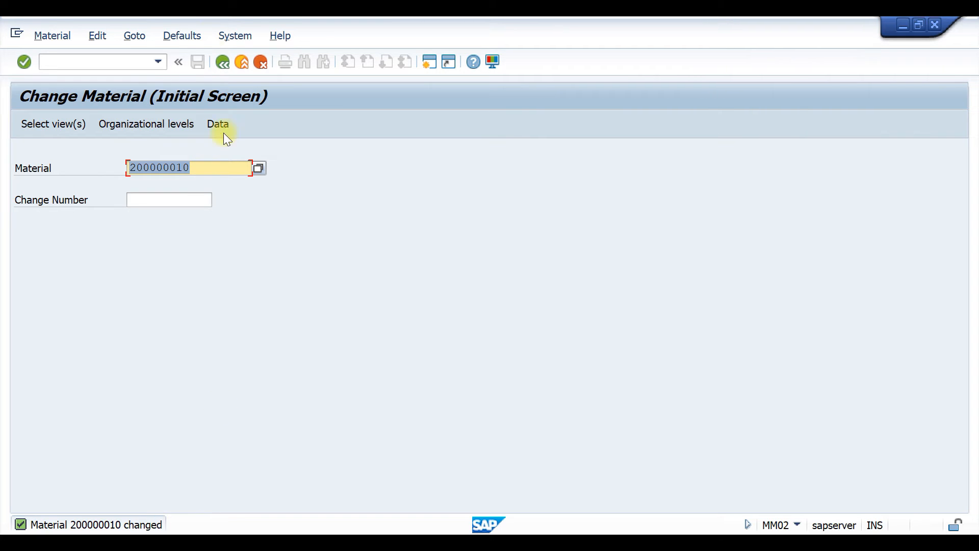
Leave the Change Material transaction and return to the Material Master entries of the Easy Access tree.
click(223, 61)
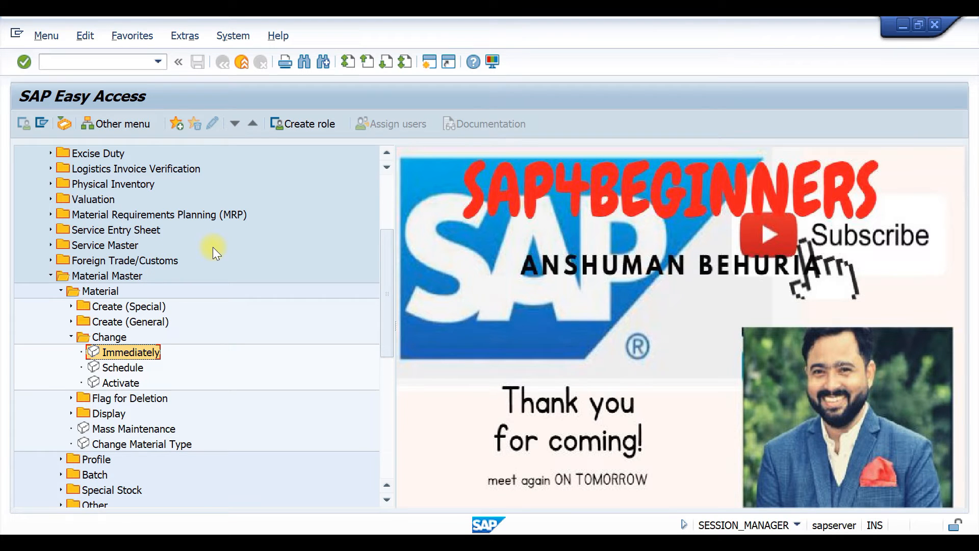
scroll(213, 247, down, 2)
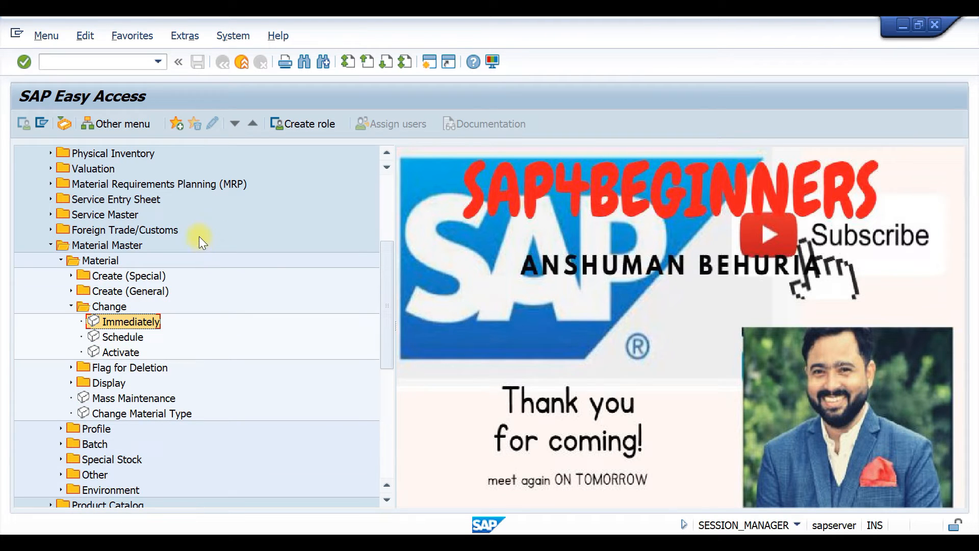
scroll(201, 228, down, 1)
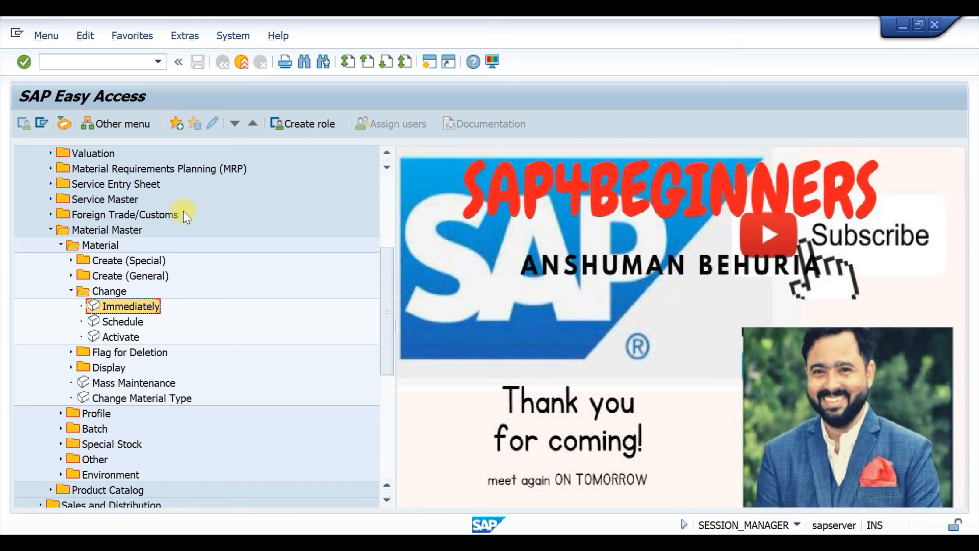
Open the Change Material Type transaction from the Material folder of the Material Master entries in the Easy Access tree.
scroll(157, 243, up, 7)
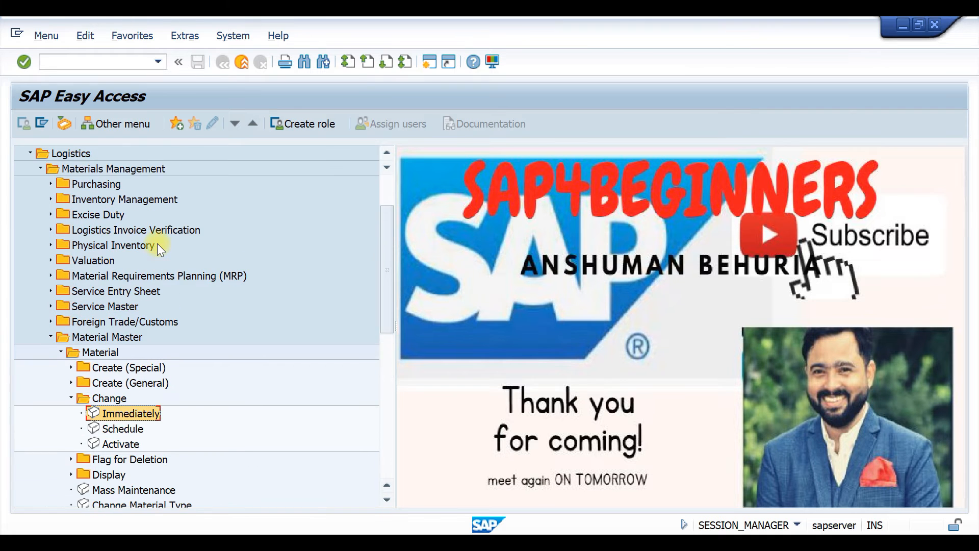
scroll(158, 244, up, 2)
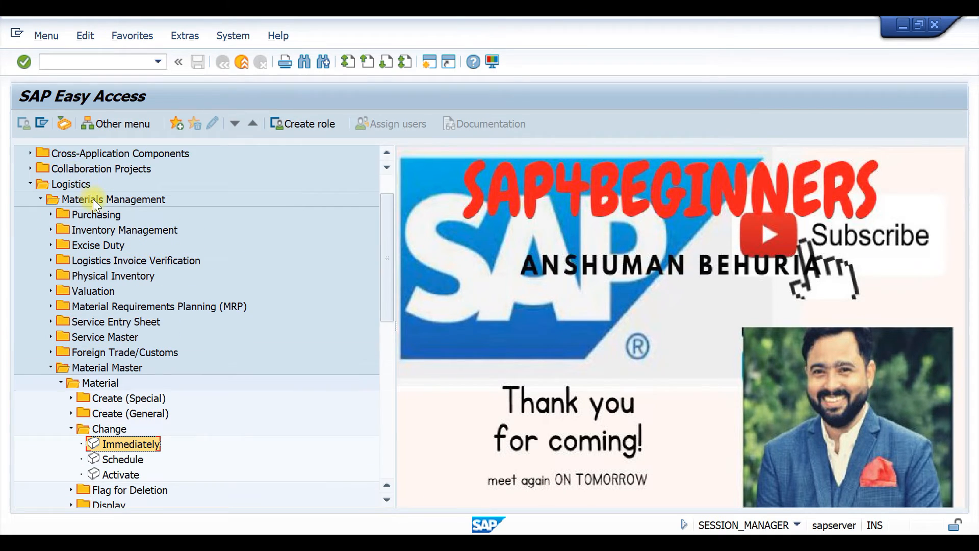
scroll(93, 199, down, 2)
scroll(134, 326, down, 5)
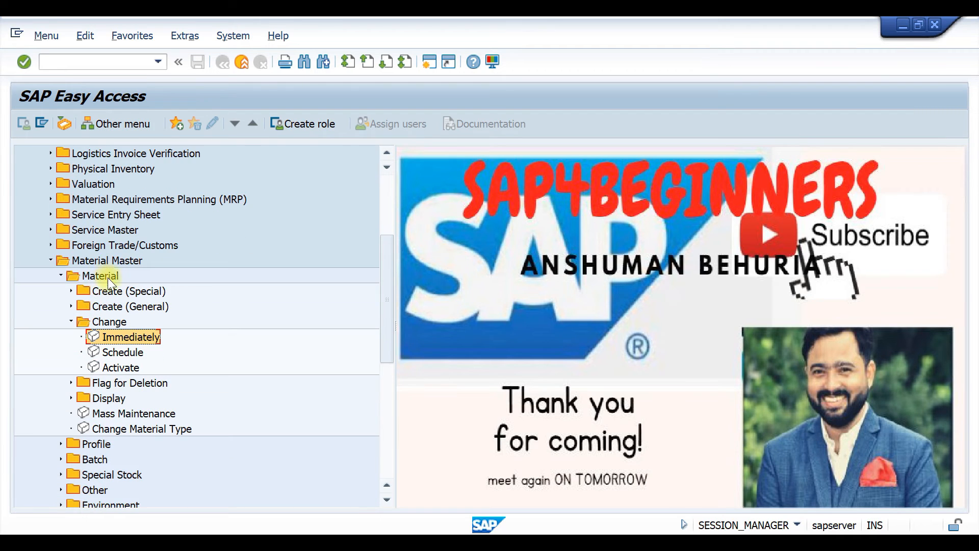
scroll(160, 274, down, 4)
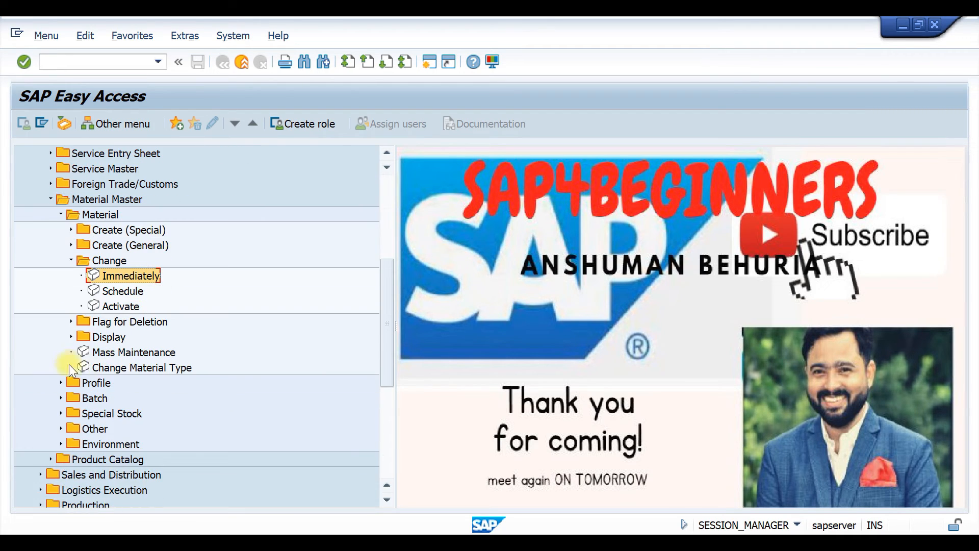
double_click(101, 368)
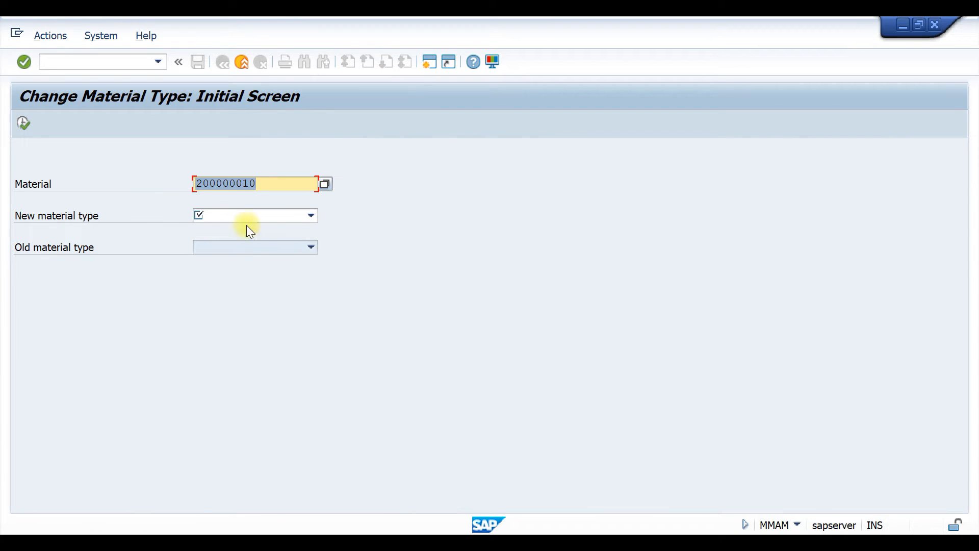
Try to change material 200000010 to the material type Spare parts, and leave the transaction.
click(311, 217)
scroll(291, 301, down, 7)
scroll(285, 311, down, 6)
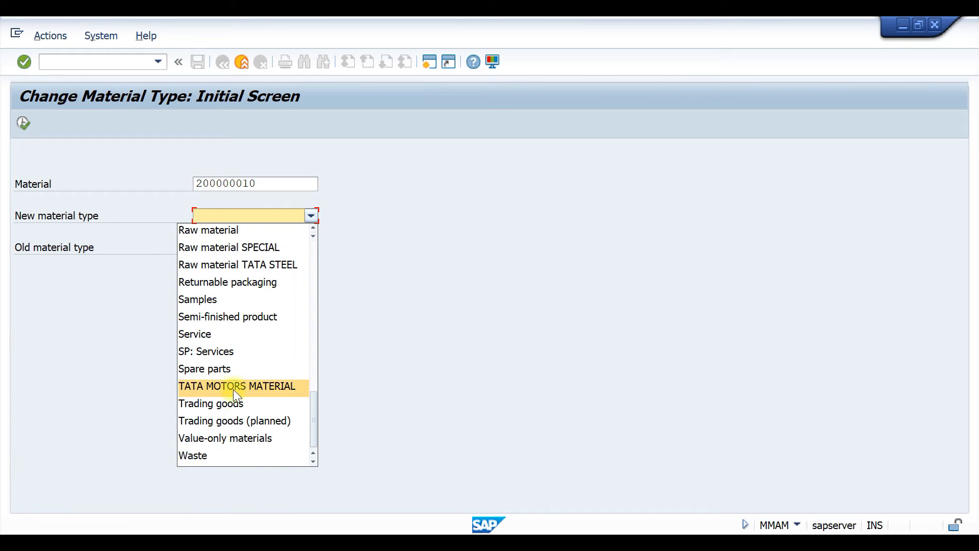
click(233, 371)
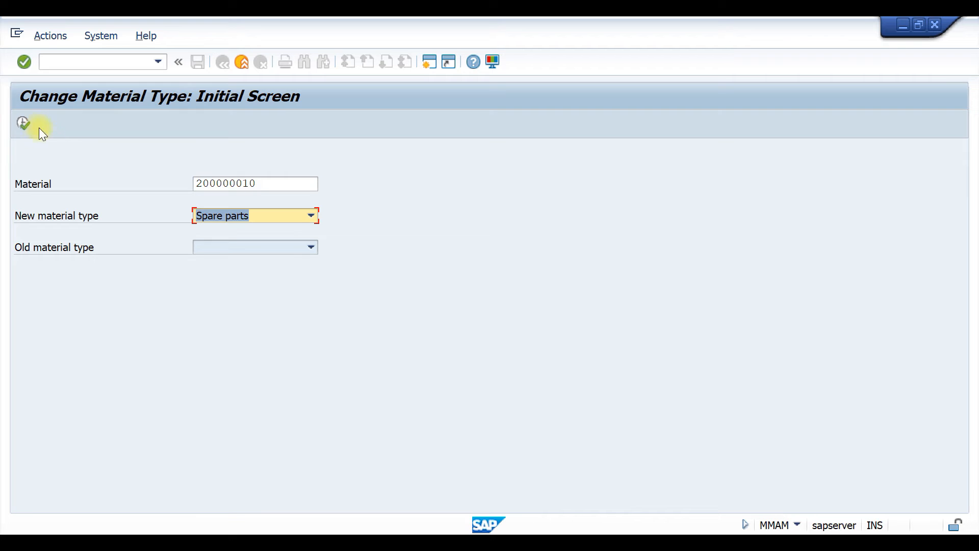
click(23, 123)
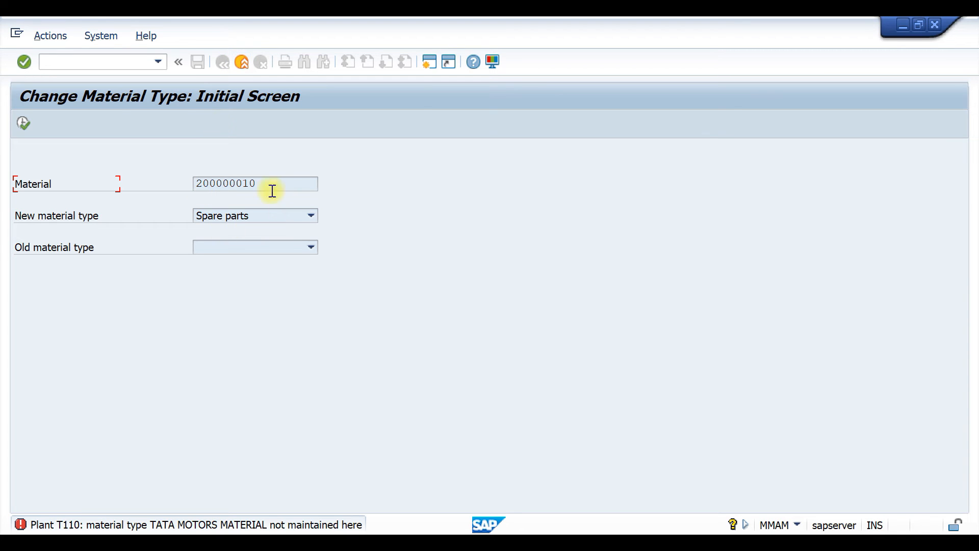
drag(270, 186, 184, 184)
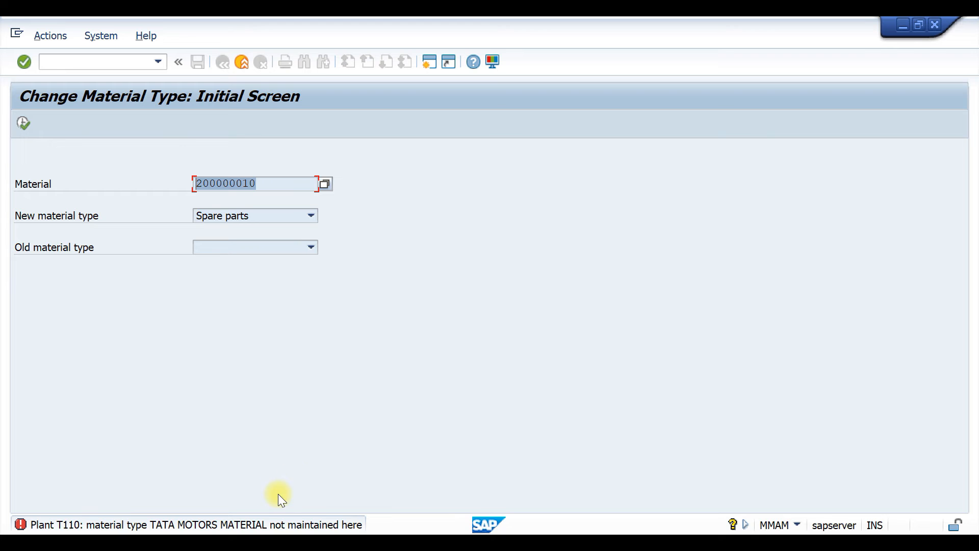
click(242, 63)
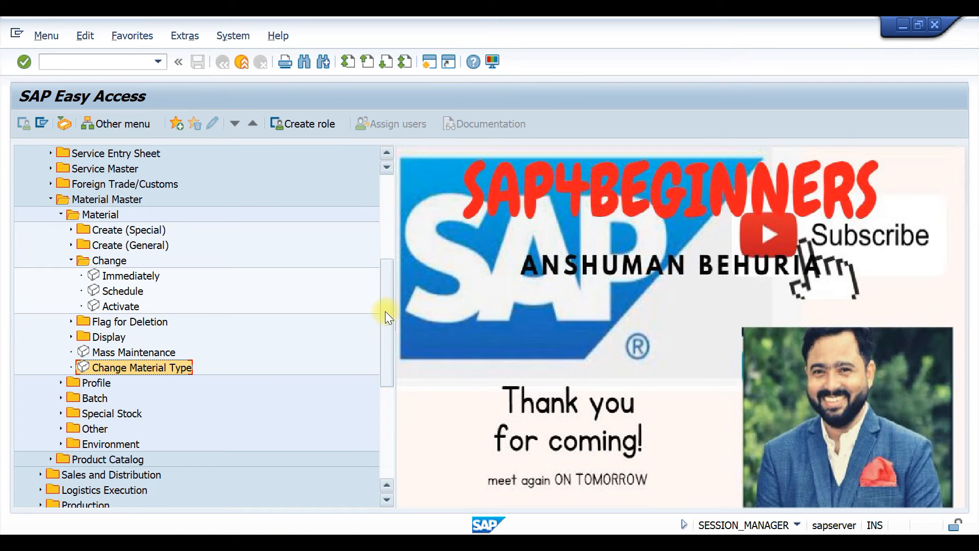
Open the transaction for flagging a material for deletion immediately from the Material Master tree.
drag(387, 309, 379, 350)
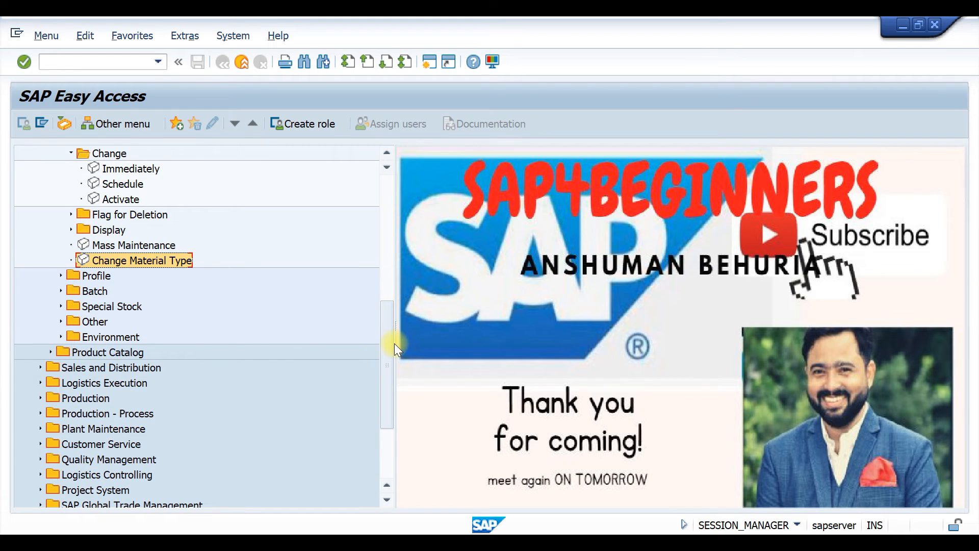
drag(388, 343, 372, 301)
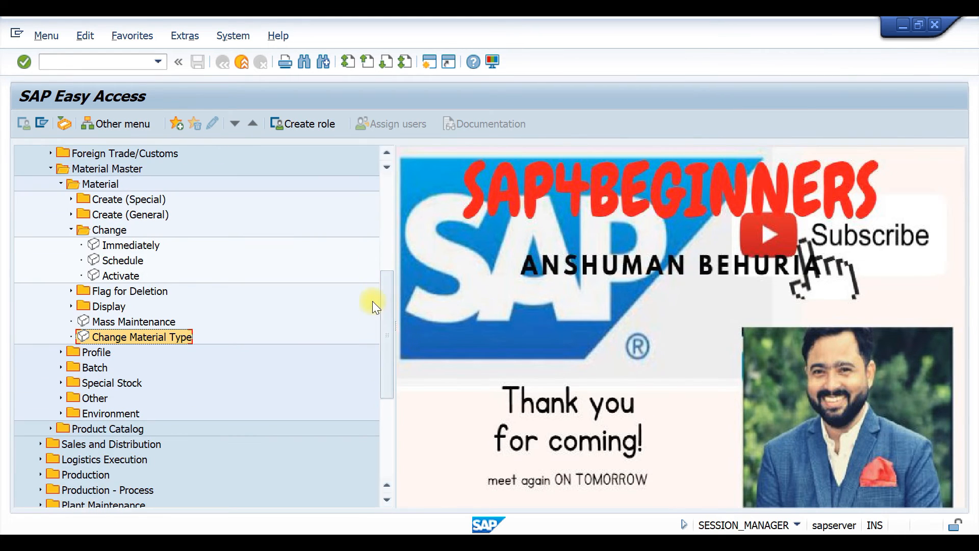
click(71, 290)
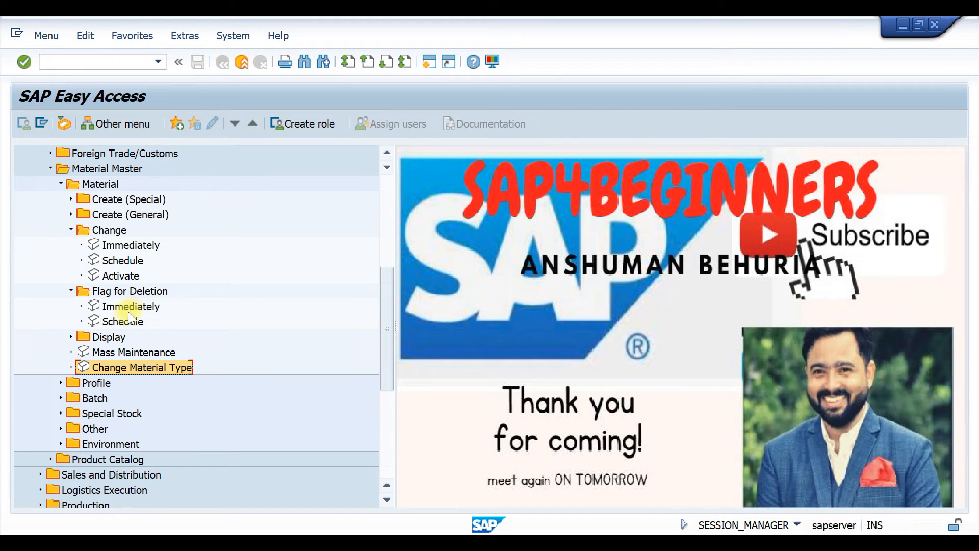
double_click(97, 304)
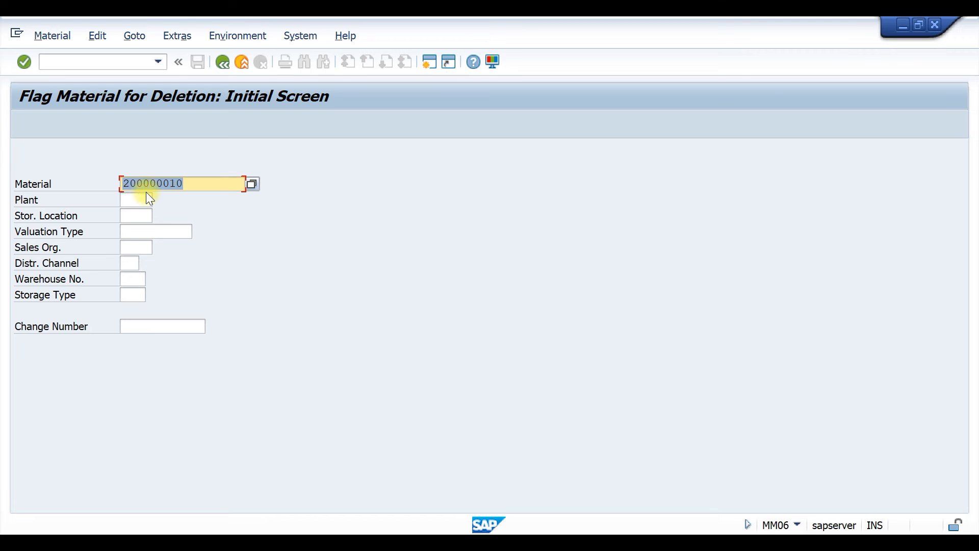
Open material 200000010 for plant T110 and storage location T001, and set the deletion flag at both levels.
click(129, 200)
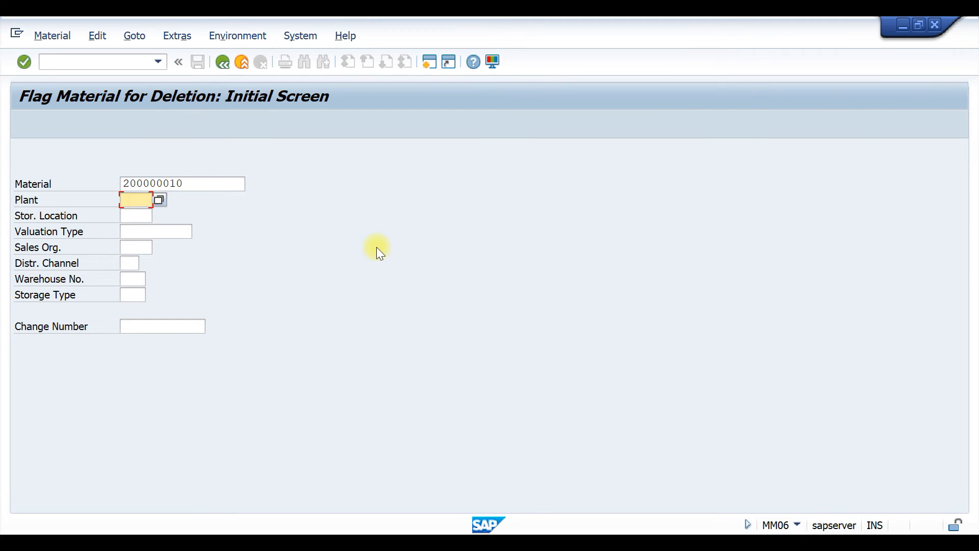
text(t110)
click(132, 216)
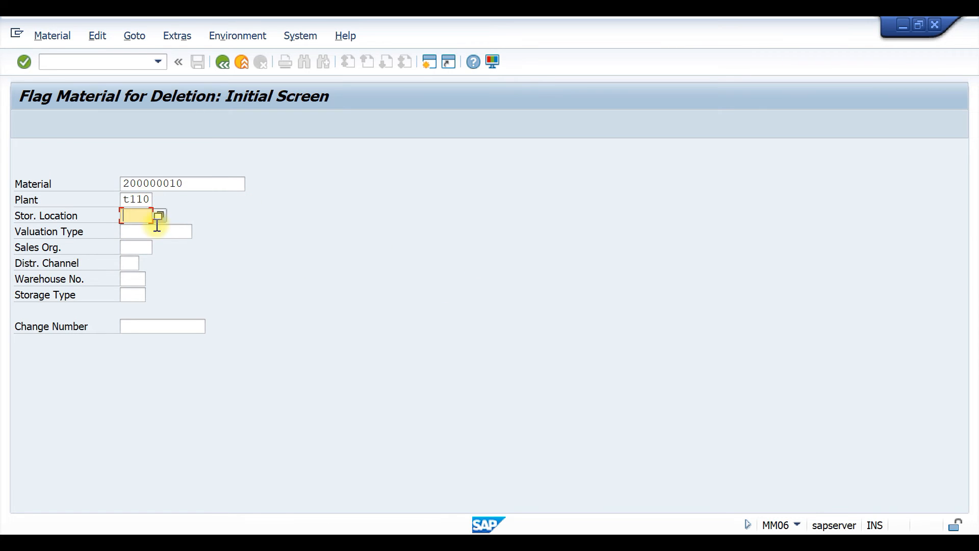
text(t001)
key(Return)
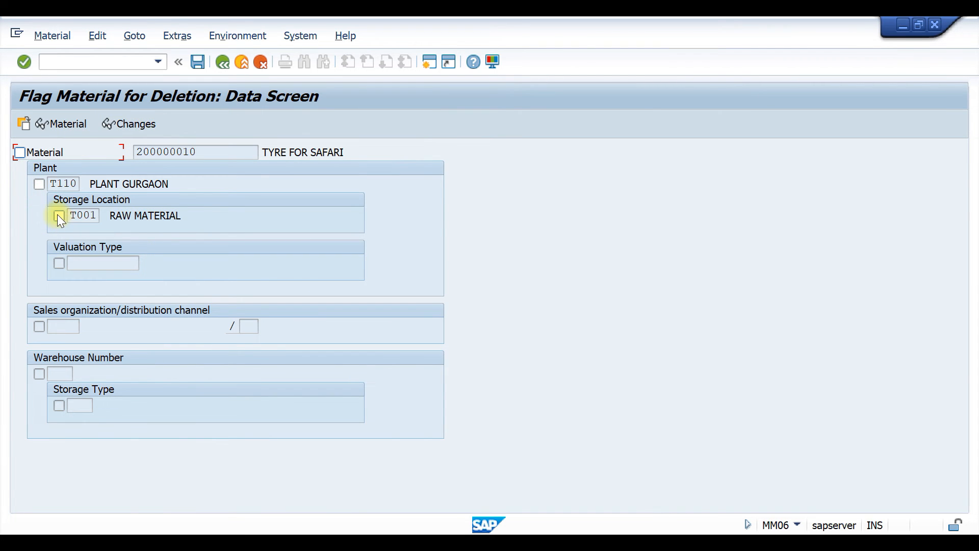
click(39, 184)
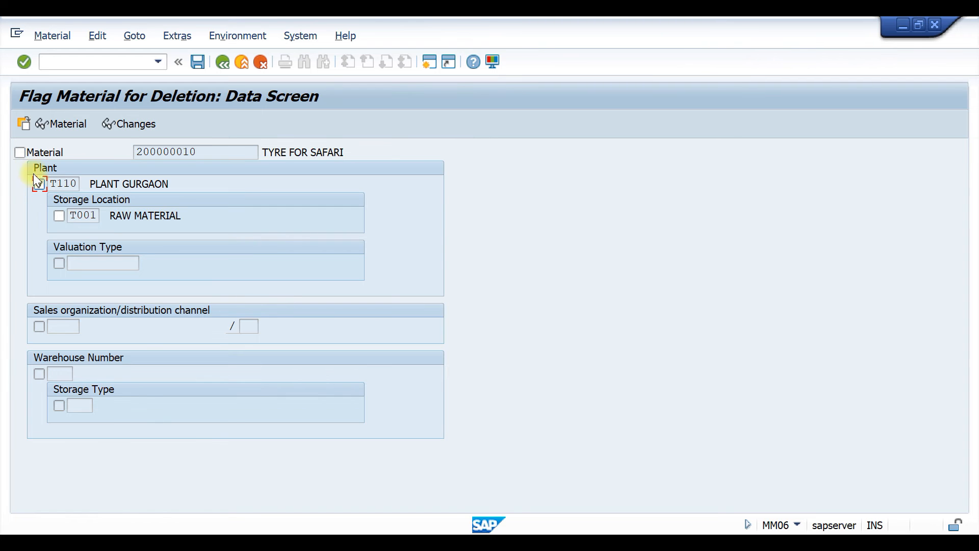
click(59, 215)
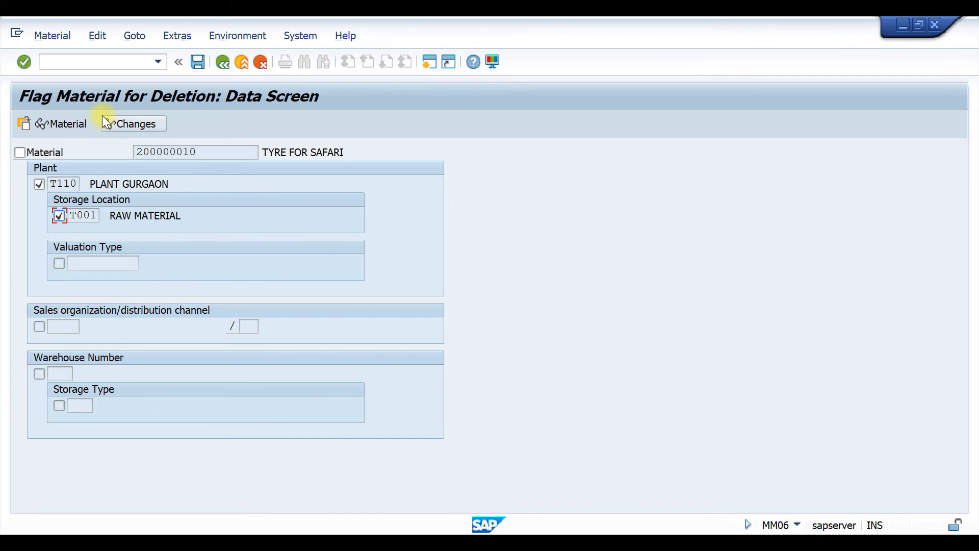
Open transaction MM71 in a new session to view the archive file creation screen for material master records.
click(430, 59)
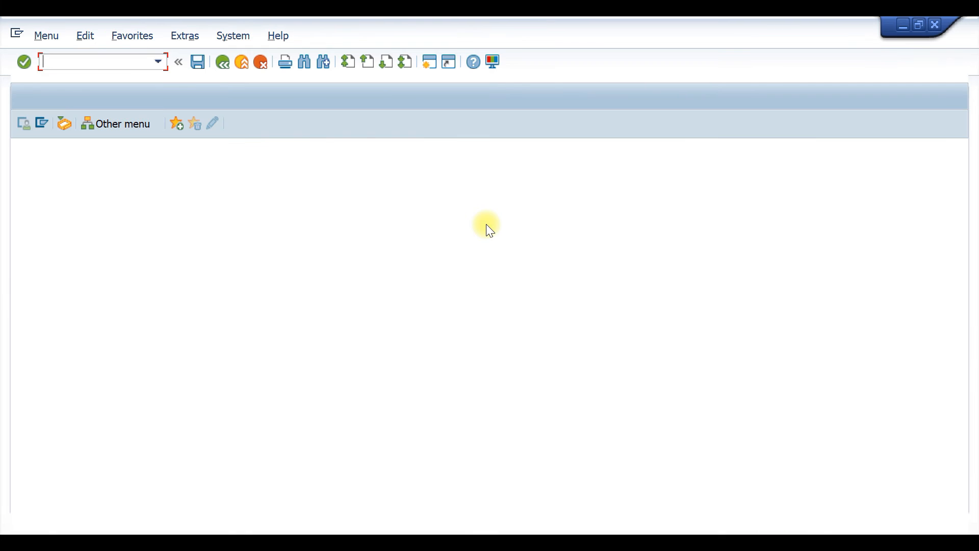
text(mm71)
key(Return)
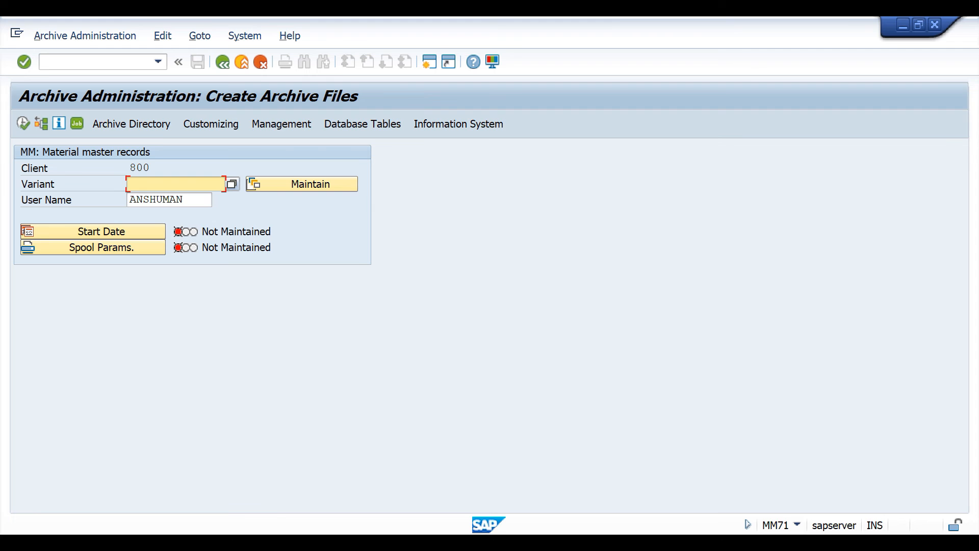
click(547, 448)
Open MMBE in a new session and run the stock overview for material 200000010, plant T110, storage location T001.
click(428, 62)
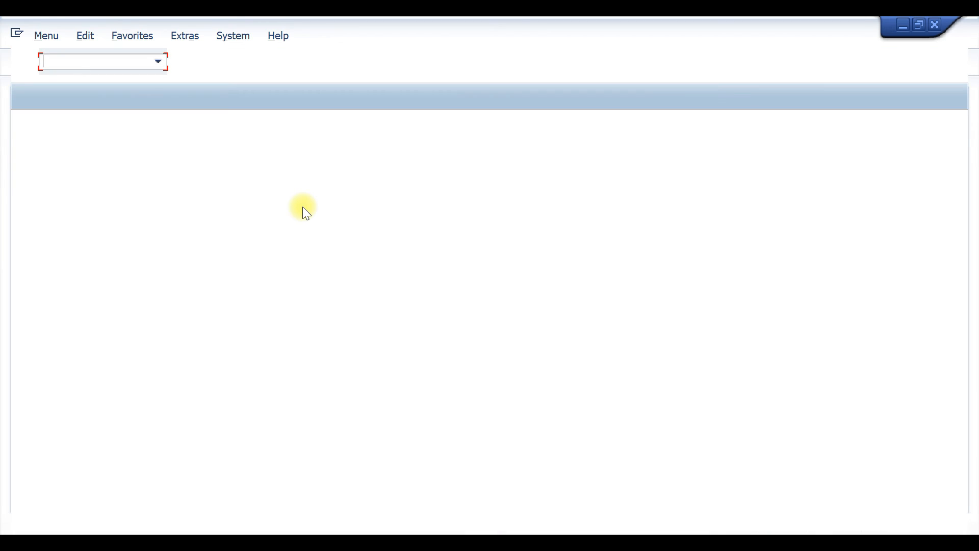
text(mmbe)
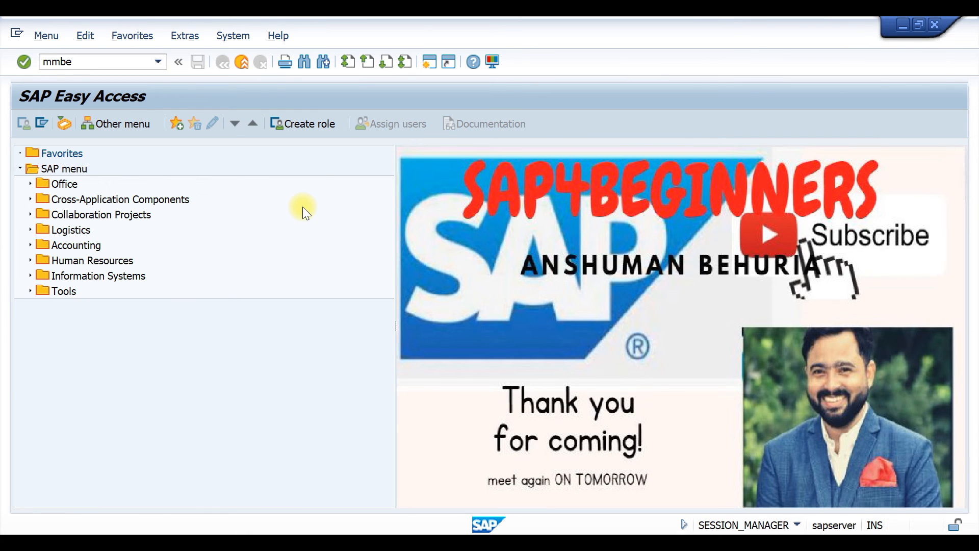
key(Return)
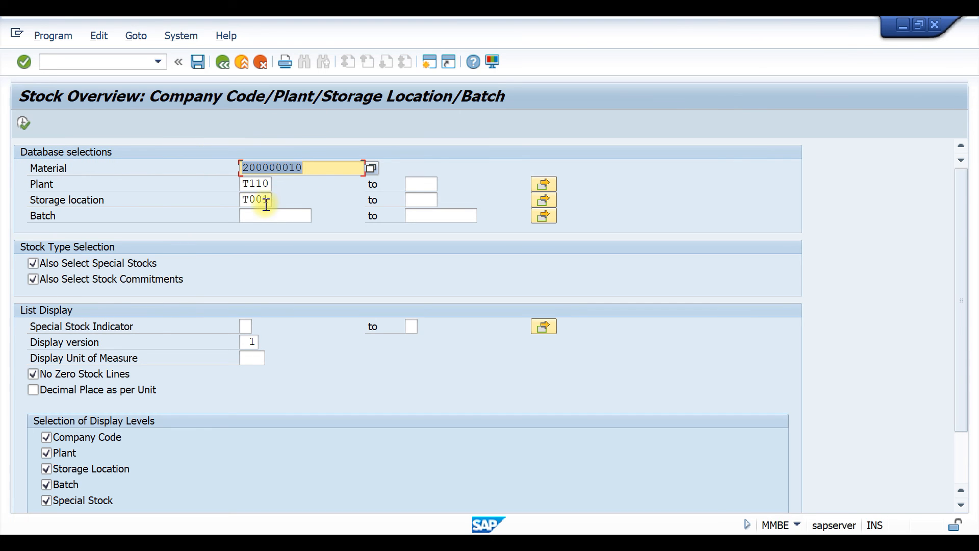
click(23, 122)
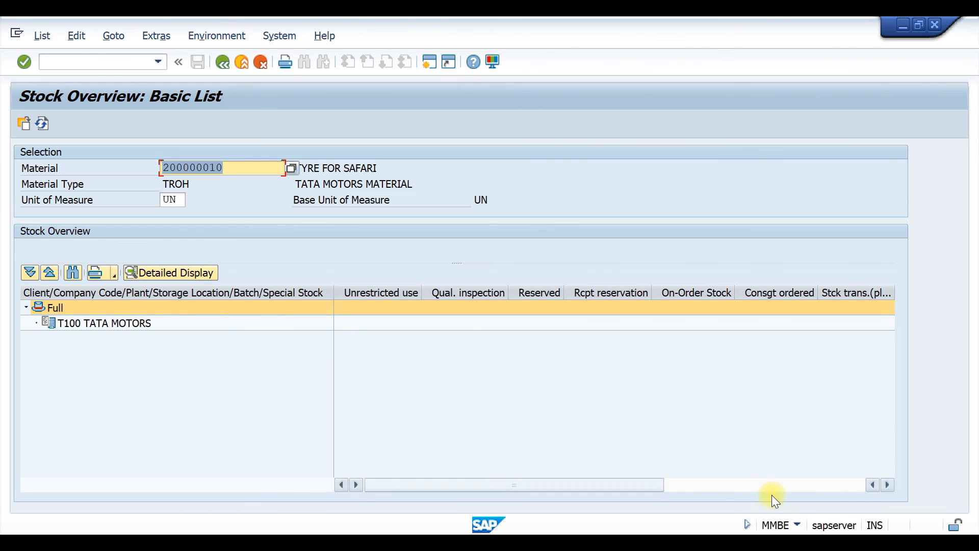
Switch from the stock overview to transaction MM60, run the materials list for 200000010 in plant T110, and return to its selection.
click(82, 61)
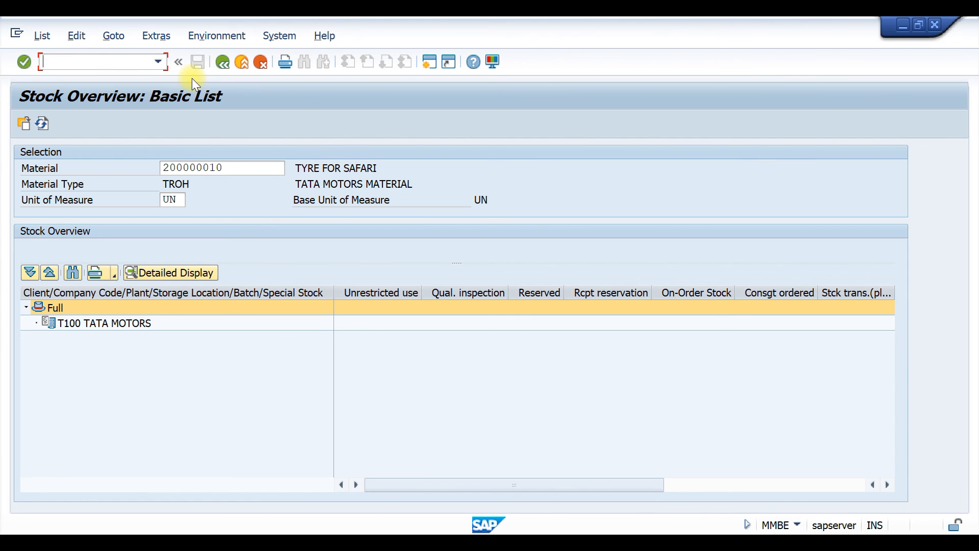
text(mm60)
key(Return)
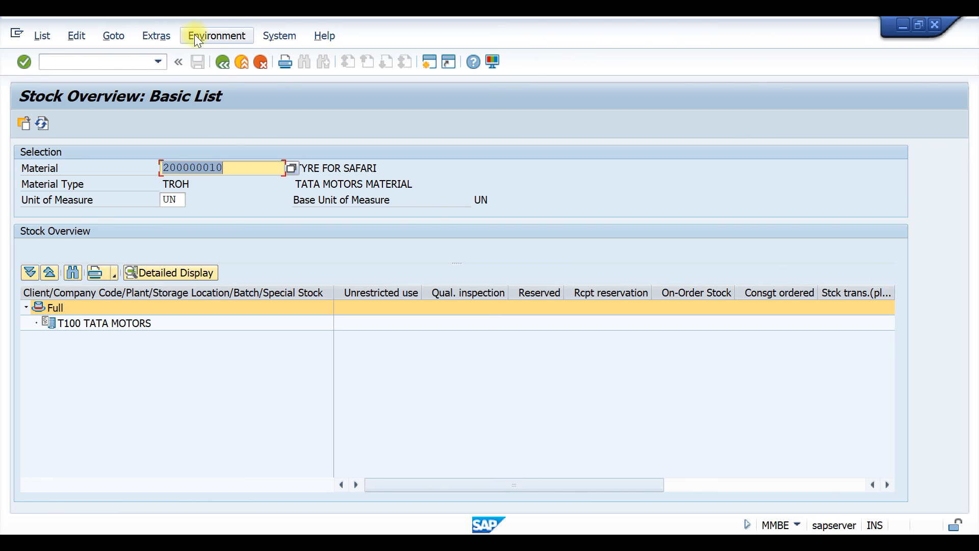
click(97, 64)
text(/)
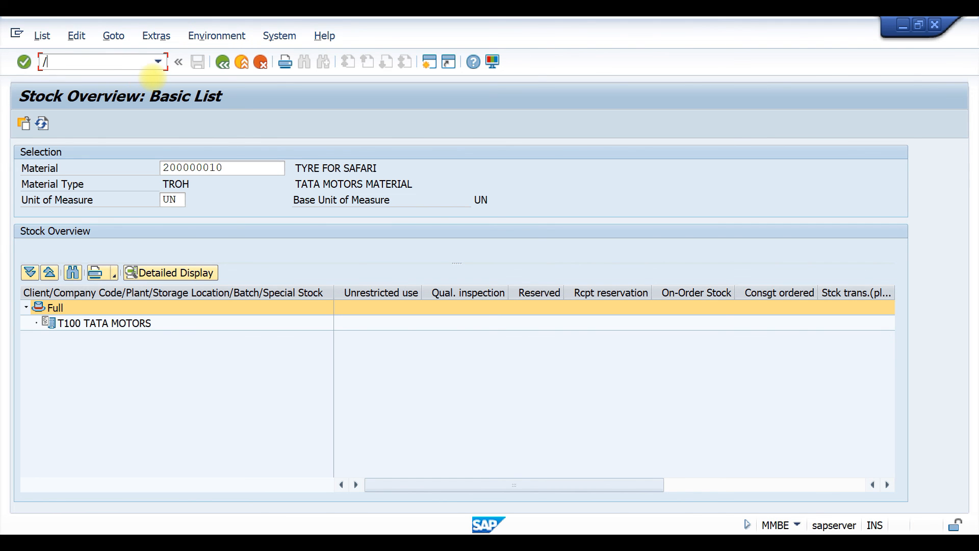
text(nmm60)
key(Return)
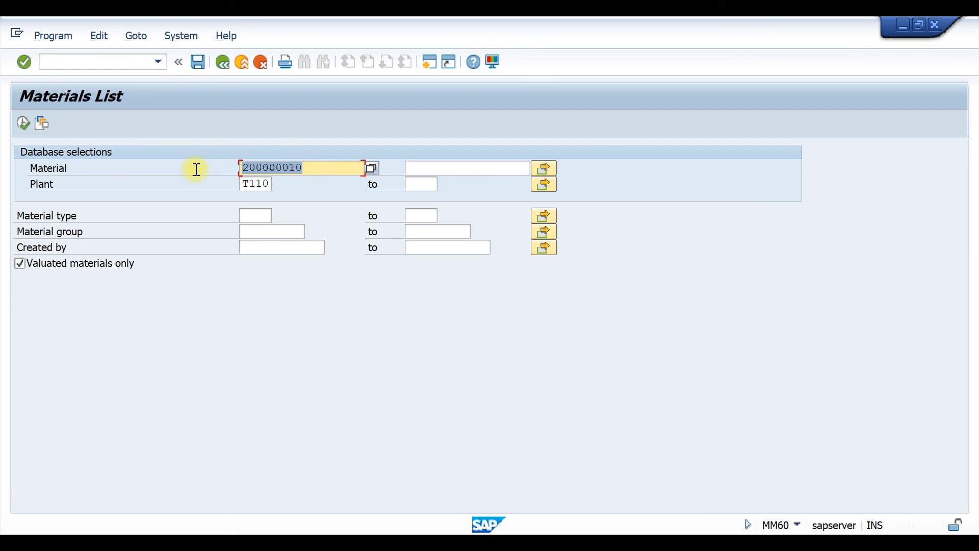
click(22, 125)
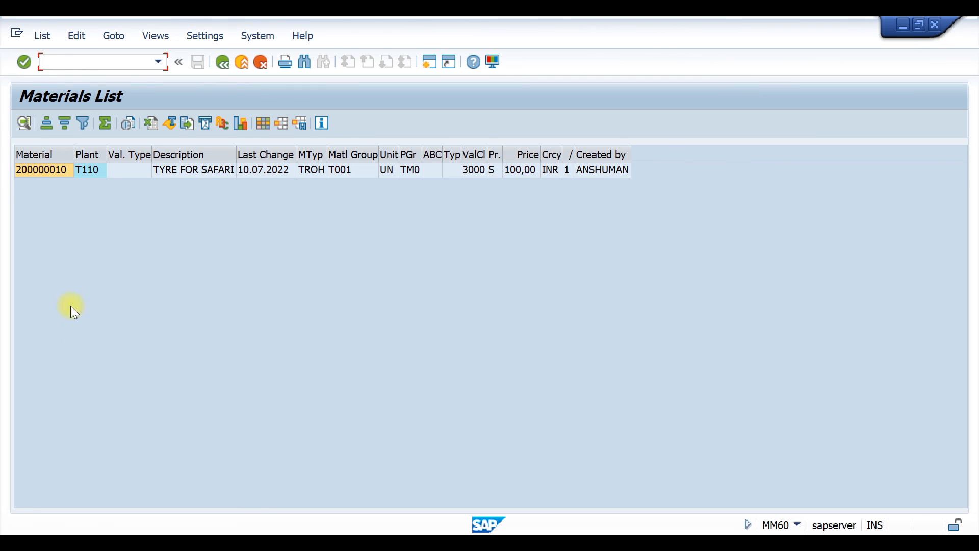
click(223, 63)
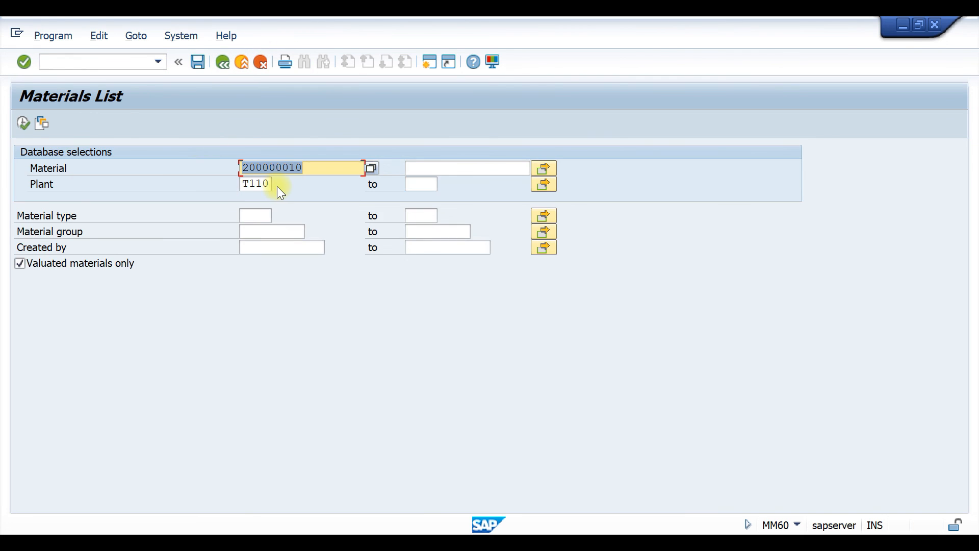
Set the materials list selection to all materials (*) in plant 1000.
key(BackSpace)
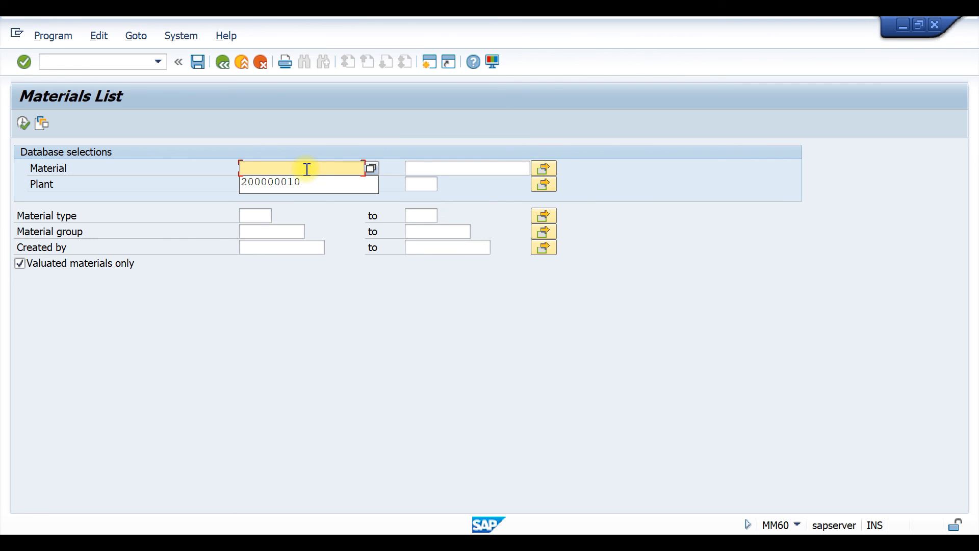
text(*)
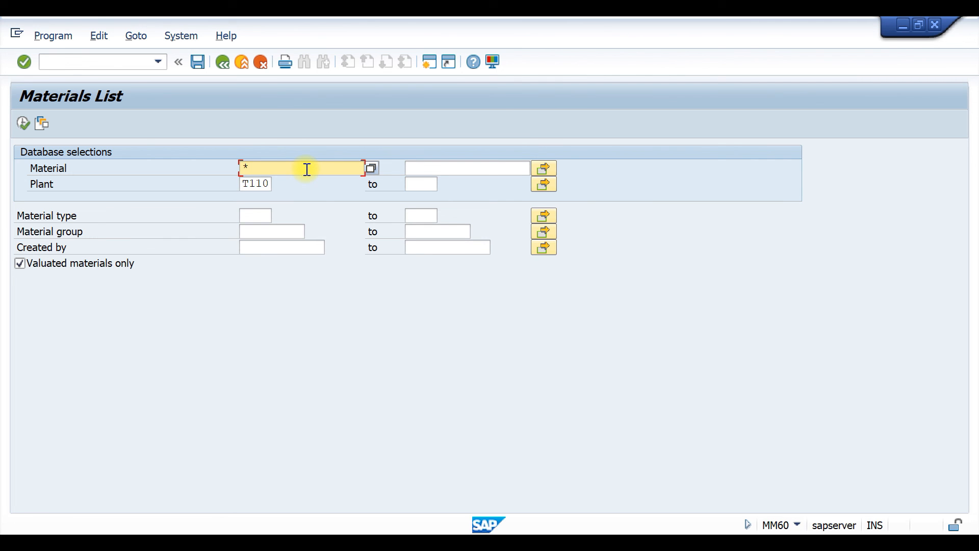
click(263, 184)
key(BackSpace)
key(BackSpace)
key(BackSpace)
key(BackSpace)
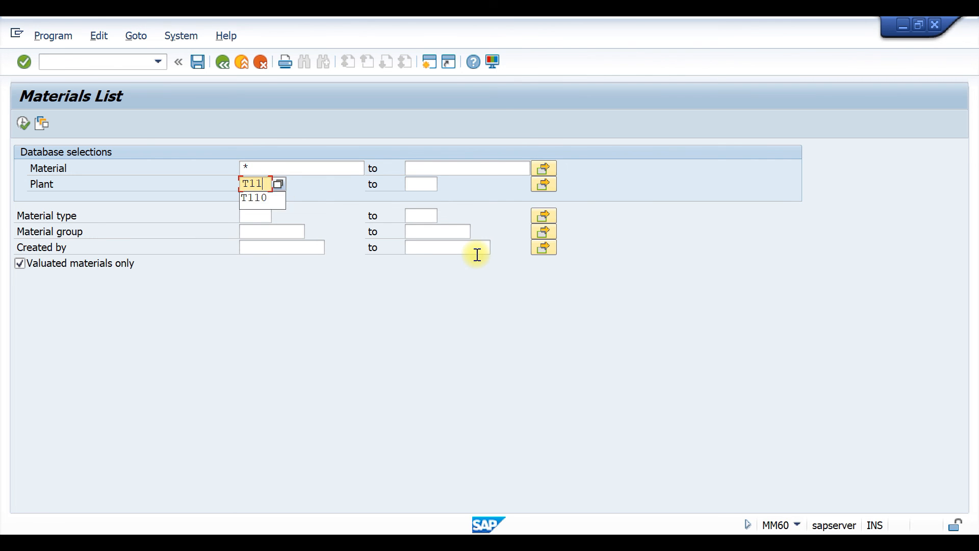
text(1000)
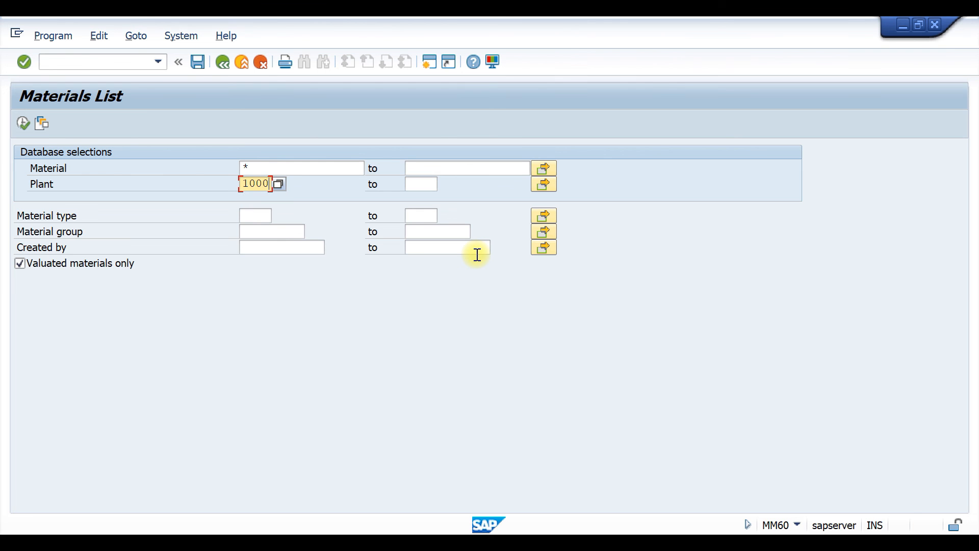
Run the materials list for all materials in plant 1000 and look through the listed material records.
click(24, 122)
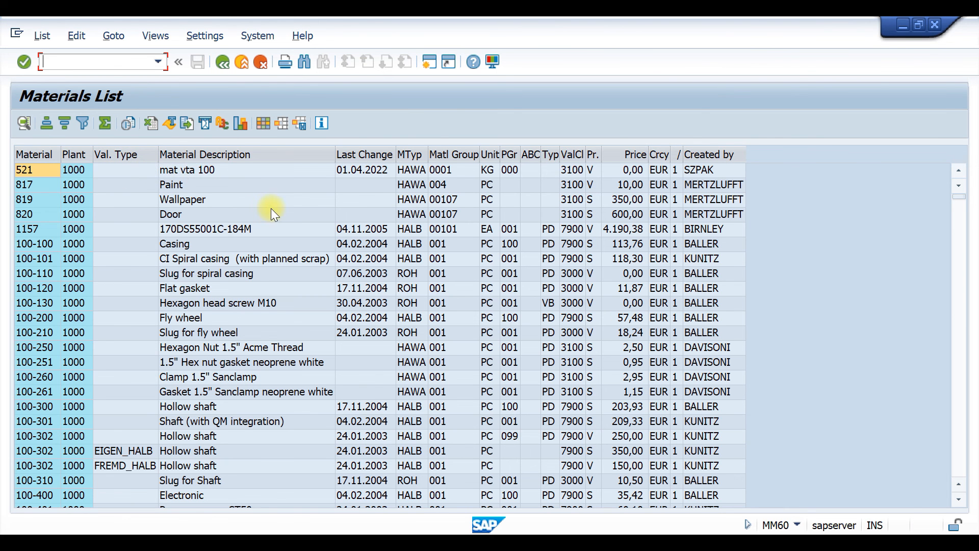
scroll(284, 212, down, 20)
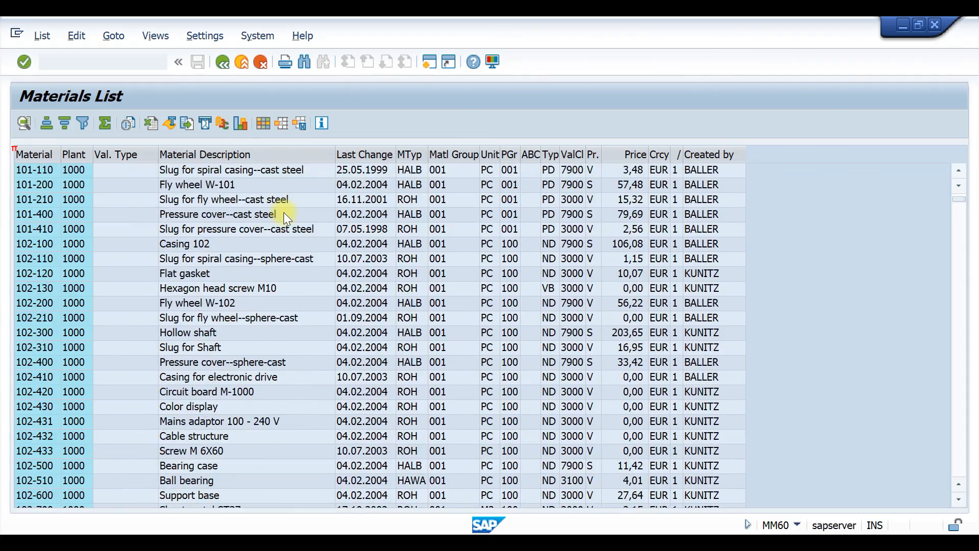
scroll(283, 213, down, 20)
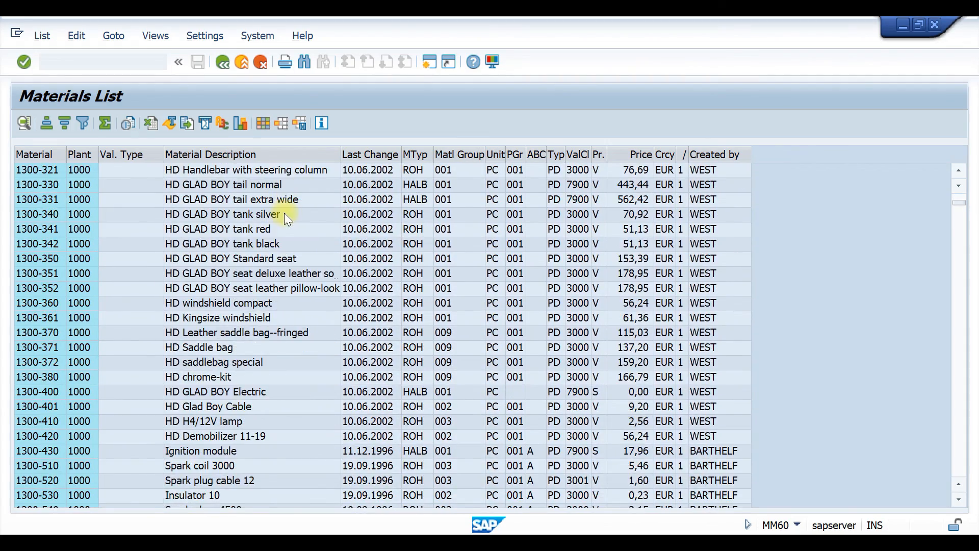
scroll(284, 213, down, 20)
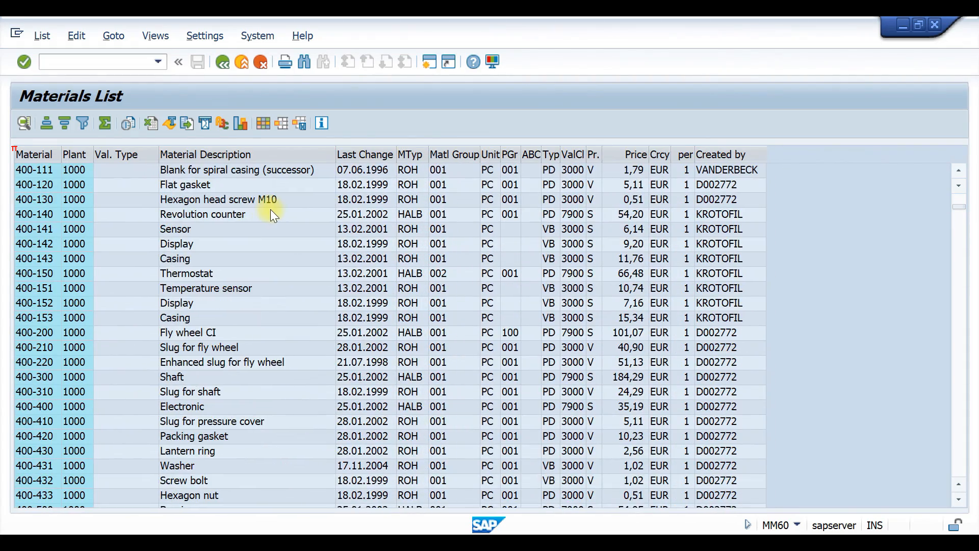
scroll(286, 329, down, 18)
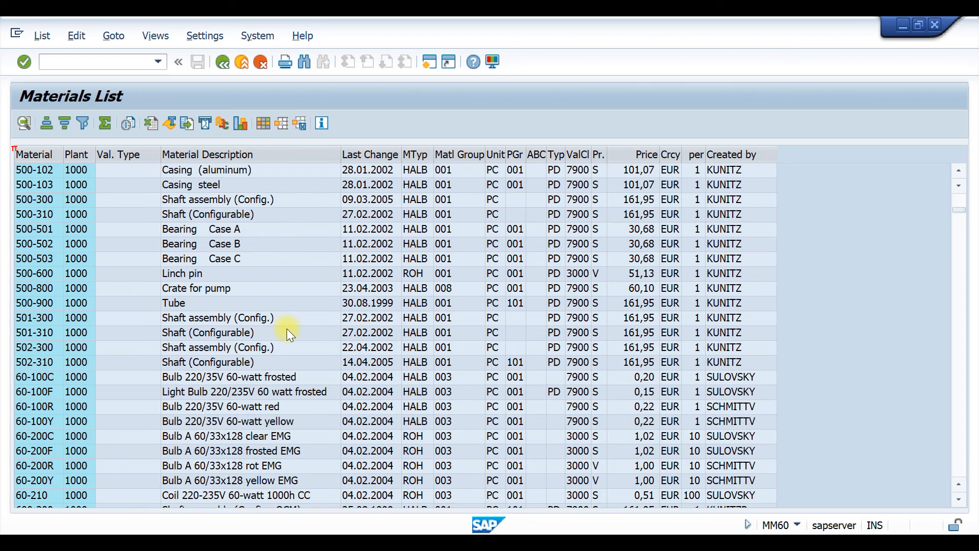
scroll(286, 330, down, 3)
scroll(282, 333, down, 5)
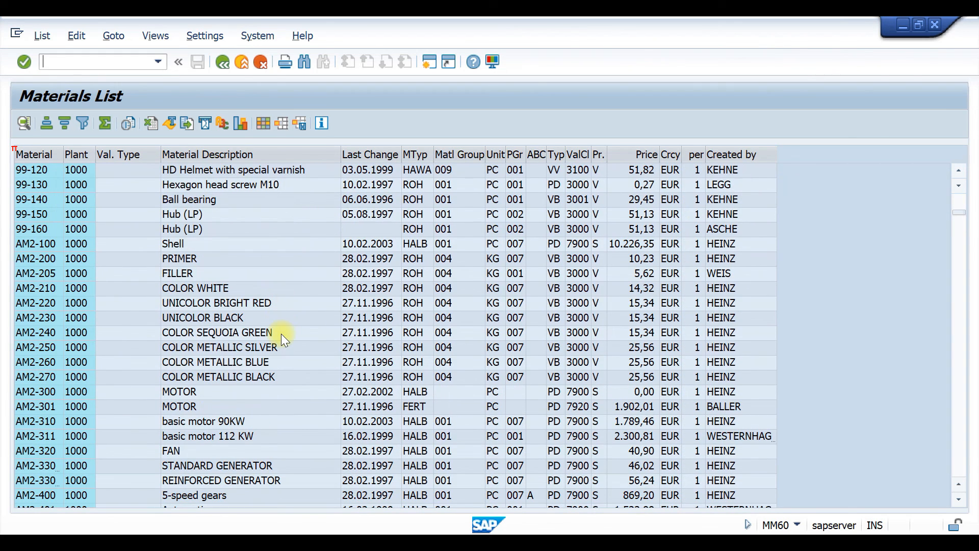